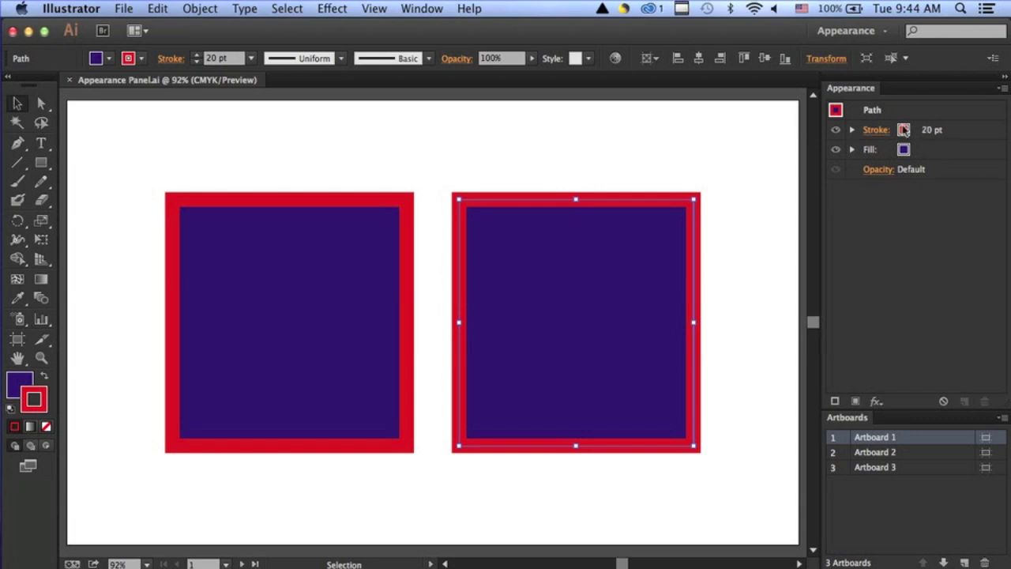
Hide the right square's red stroke and show it again
left_click(965, 130)
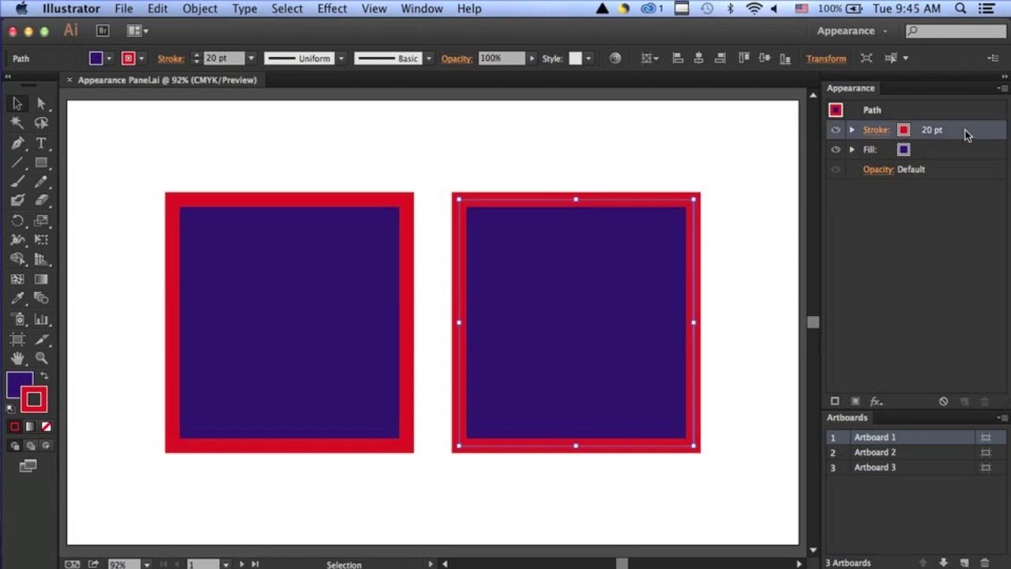
mouse_move(965, 129)
left_mouse_down()
mouse_move(965, 188)
mouse_move(956, 128)
left_mouse_up()
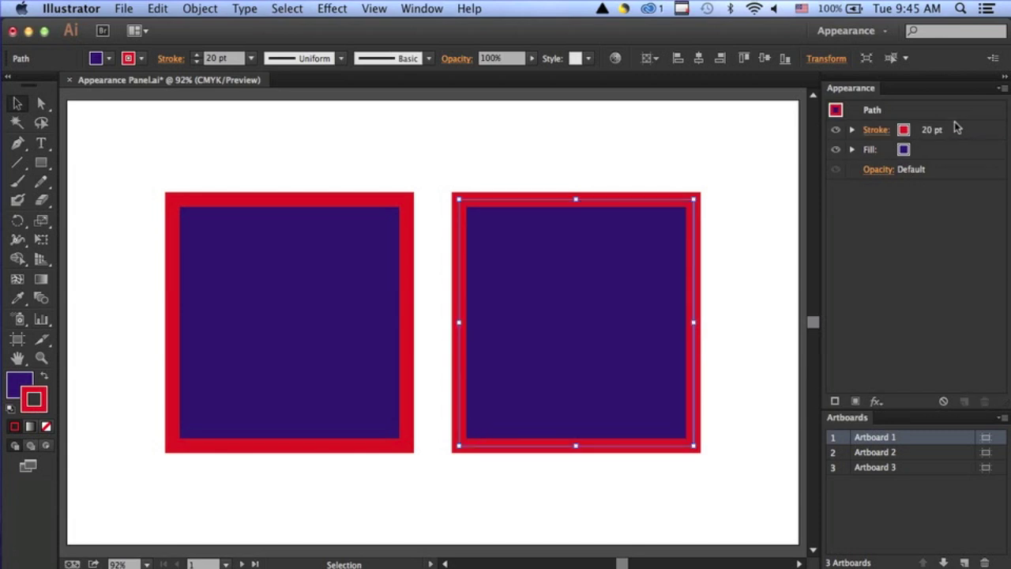
left_click(835, 131)
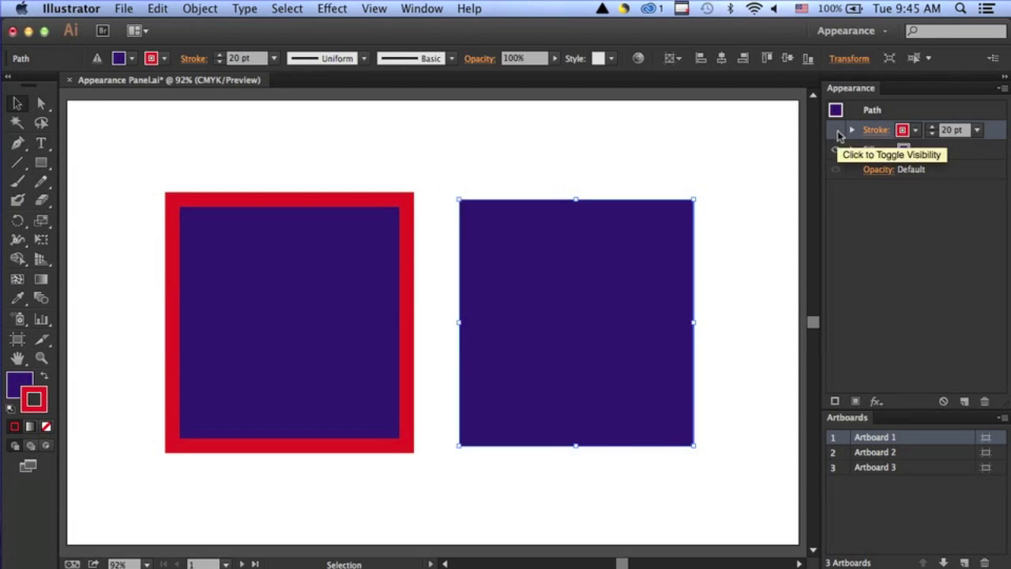
left_click(836, 130)
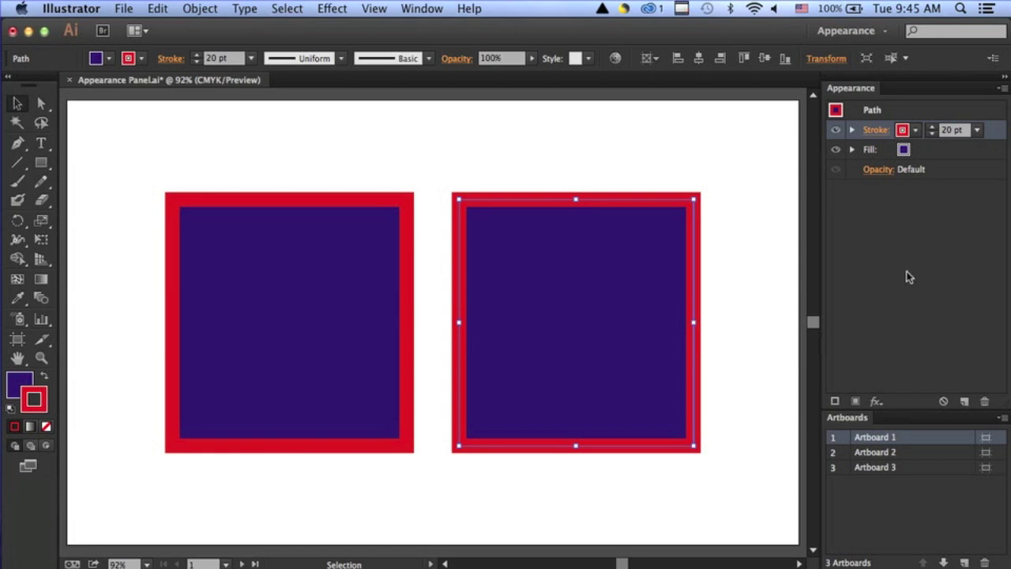
Apply a Zig Zag effect to the right square's stroke with size 10 pt absolute, 17 ridges per segment and corner points
left_click(876, 401)
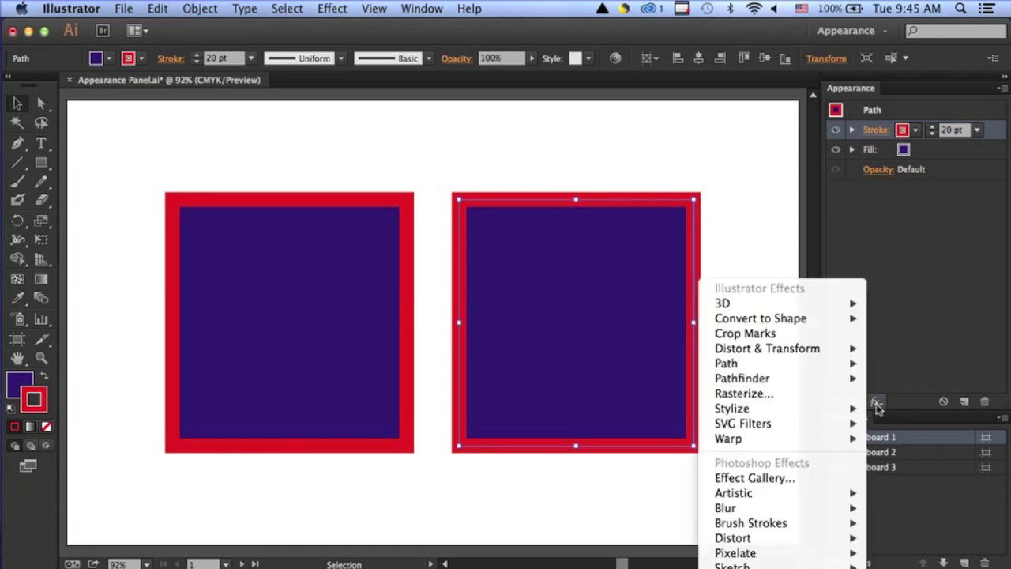
mouse_move(792, 349)
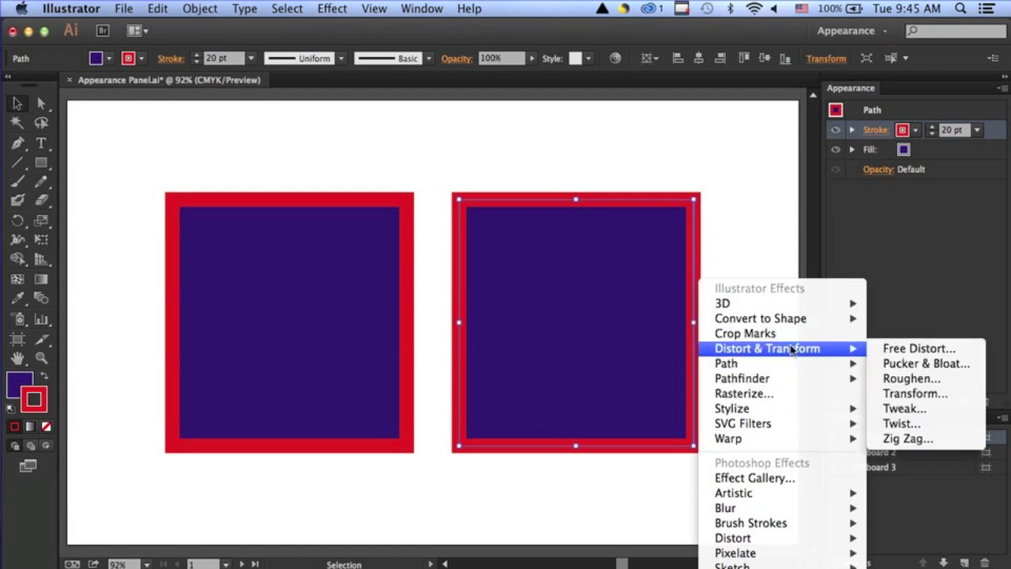
left_click(904, 438)
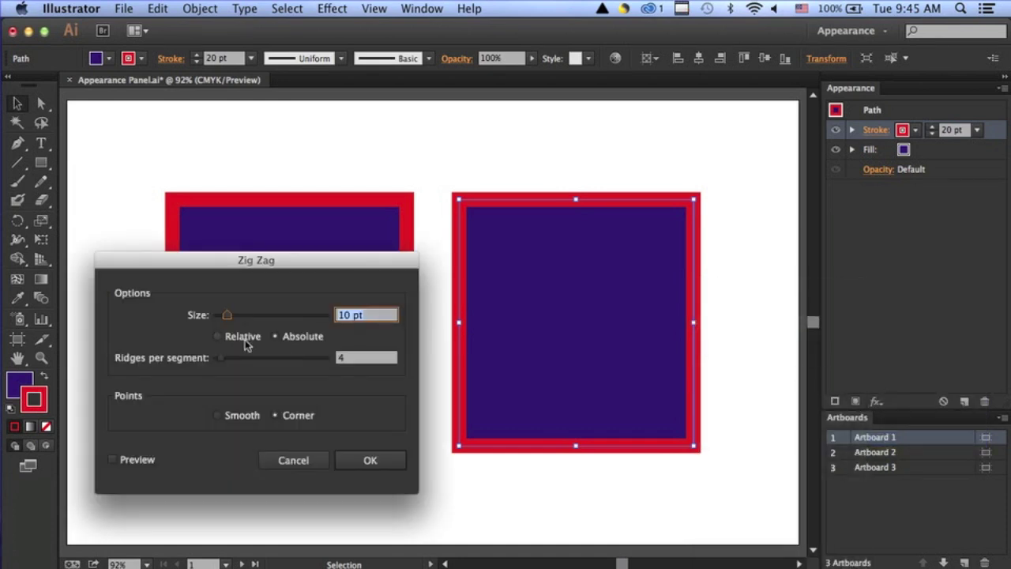
left_click(114, 459)
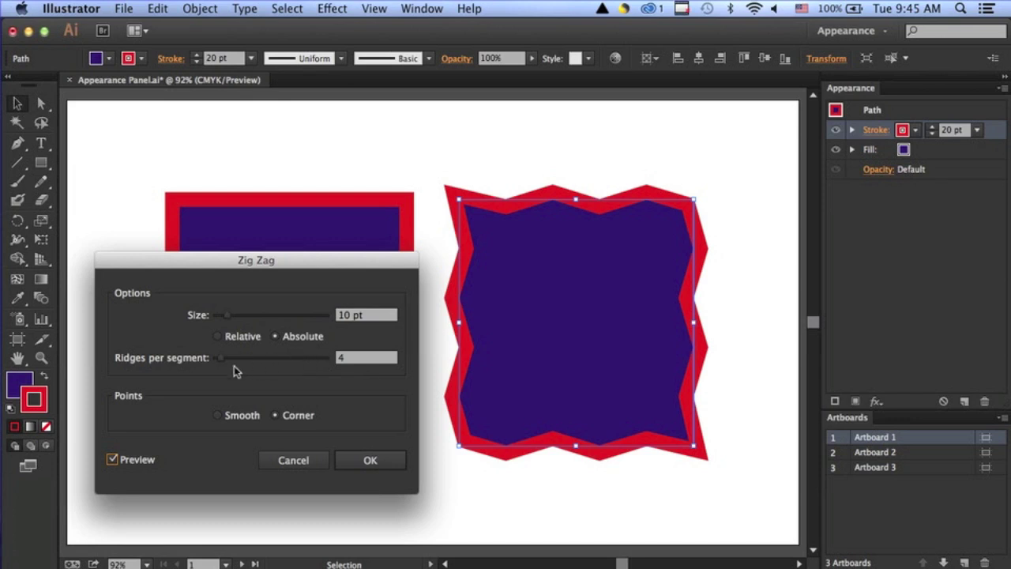
left_click_drag(221, 357, 236, 357)
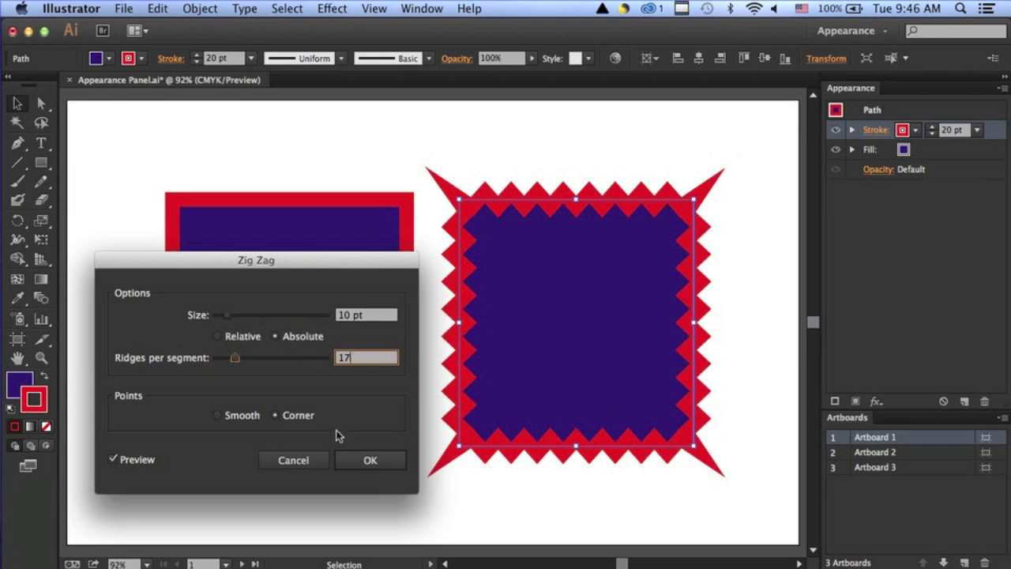
left_click(368, 461)
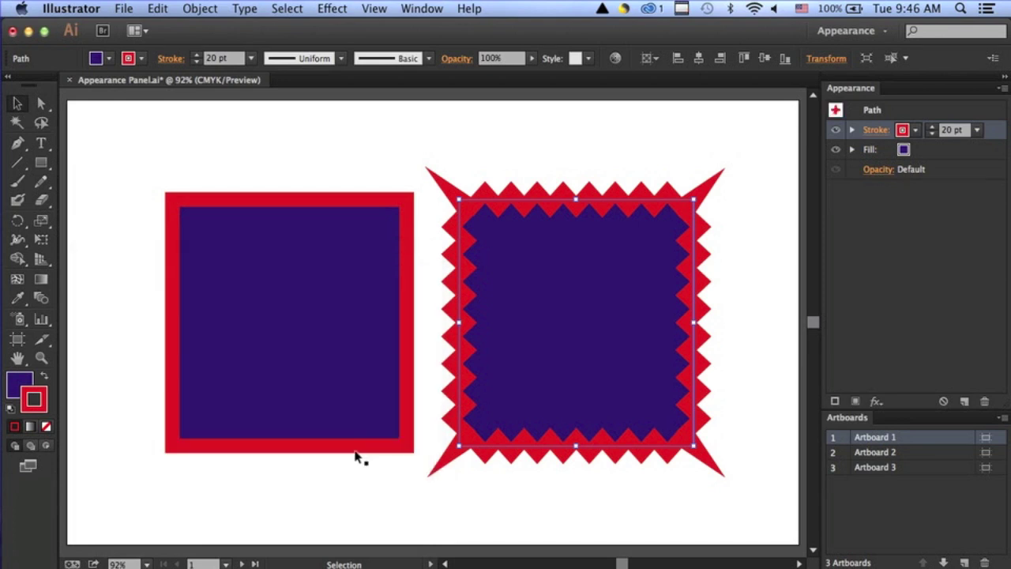
Add a Pucker & Bloat effect of 16% to the right square's zigzag stroke
left_click(852, 131)
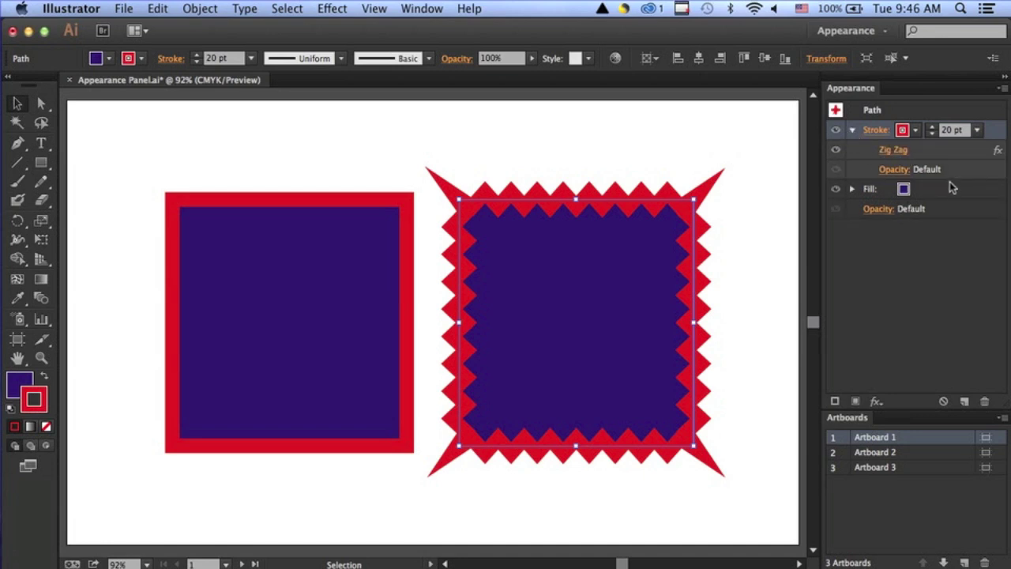
left_click(875, 402)
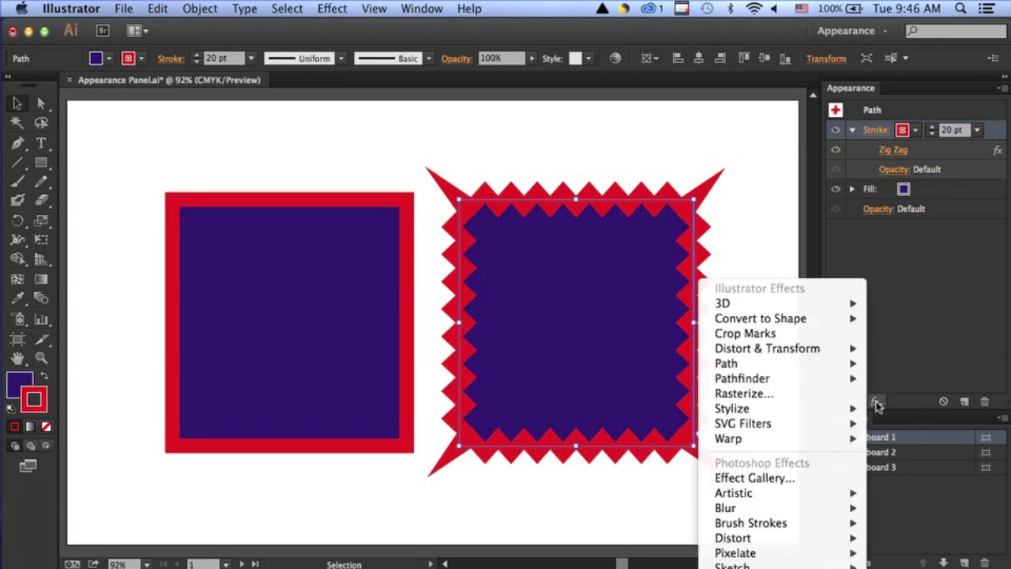
mouse_move(829, 350)
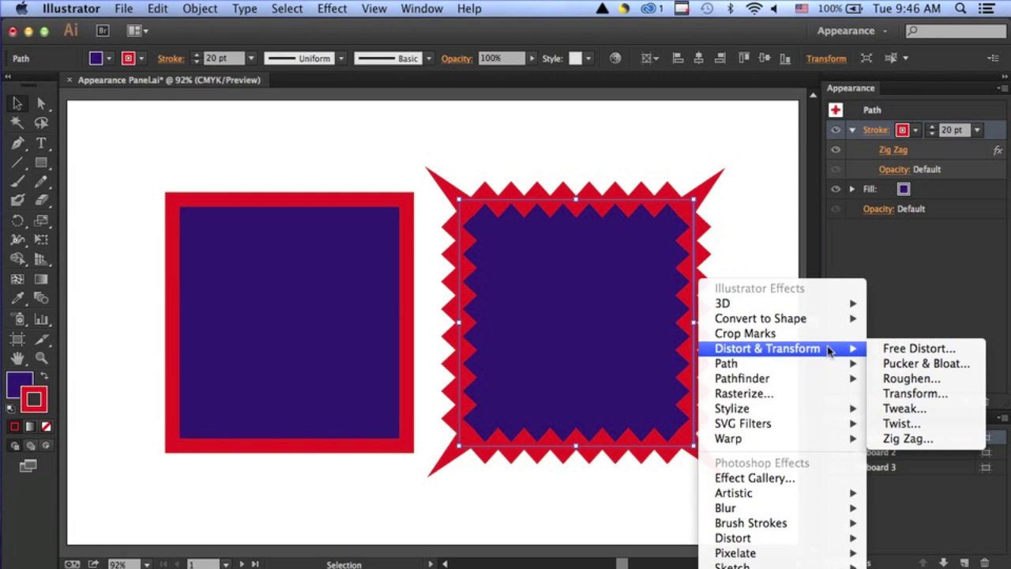
left_click(906, 364)
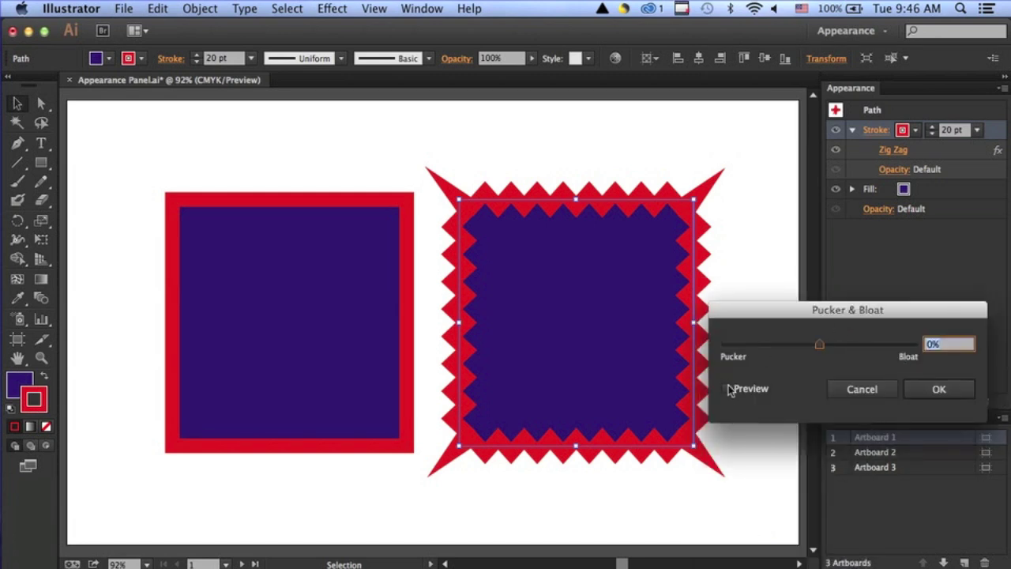
left_click(726, 388)
left_click_drag(745, 317, 760, 319)
left_click_drag(835, 348, 842, 347)
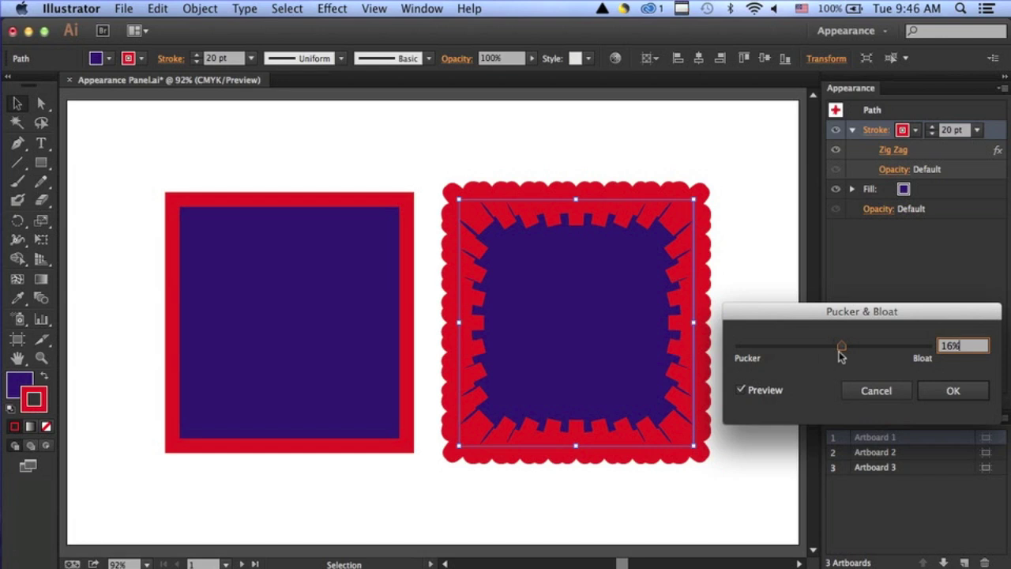
left_click(953, 391)
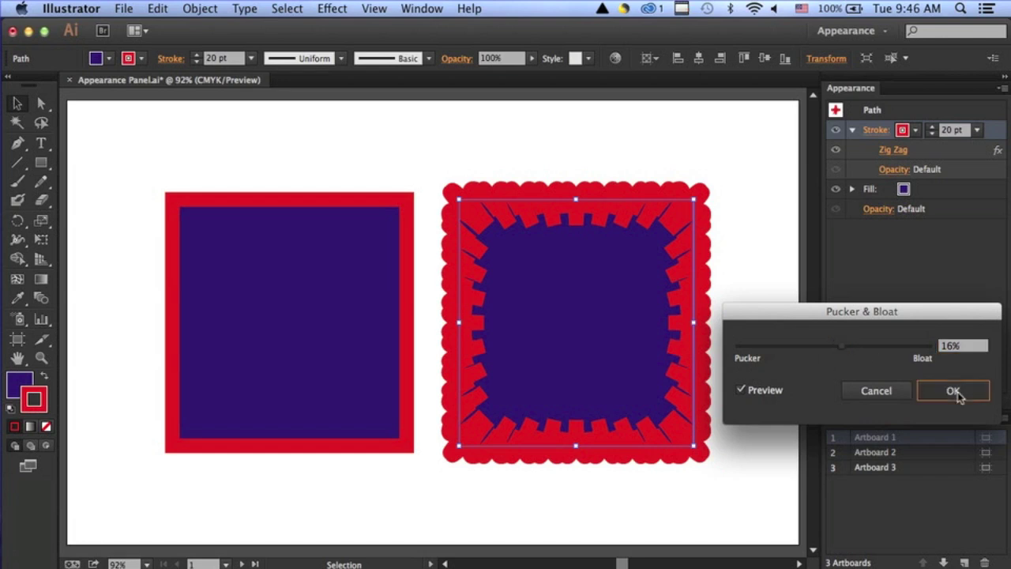
Set the right square's stroke weight to 10 pt and move its Pucker & Bloat effect above Zig Zag
left_click(977, 131)
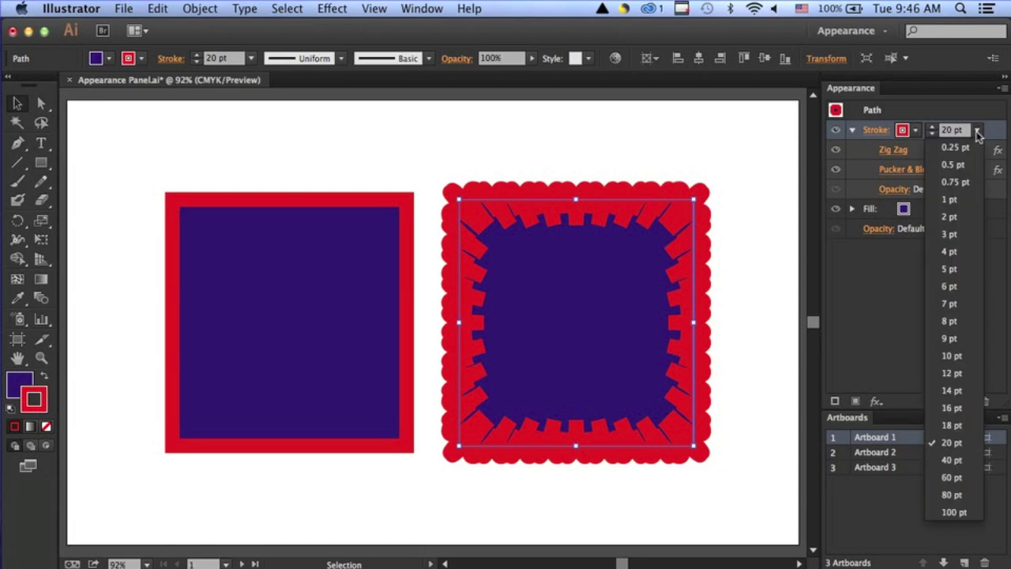
left_click(952, 356)
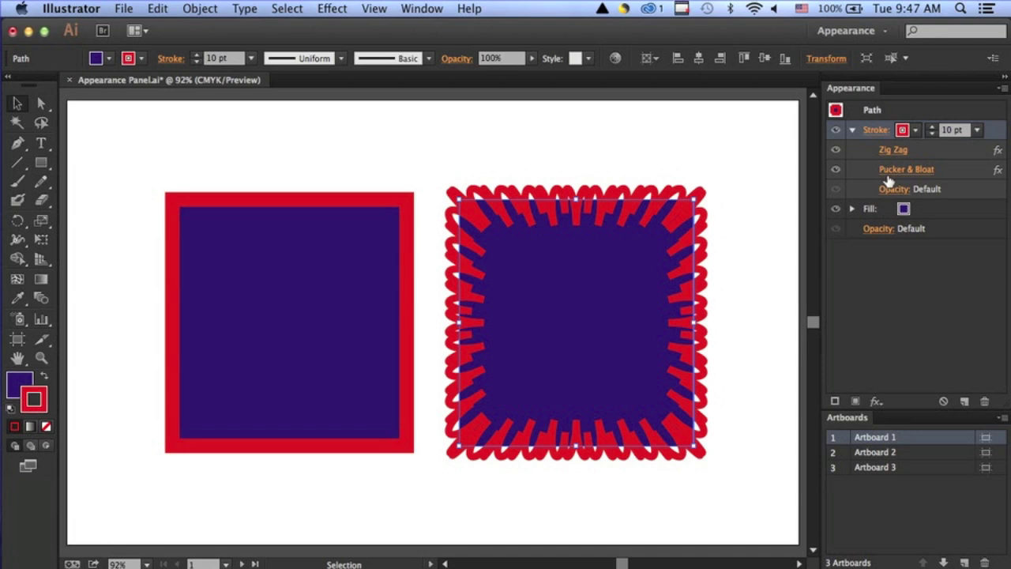
left_click(956, 171)
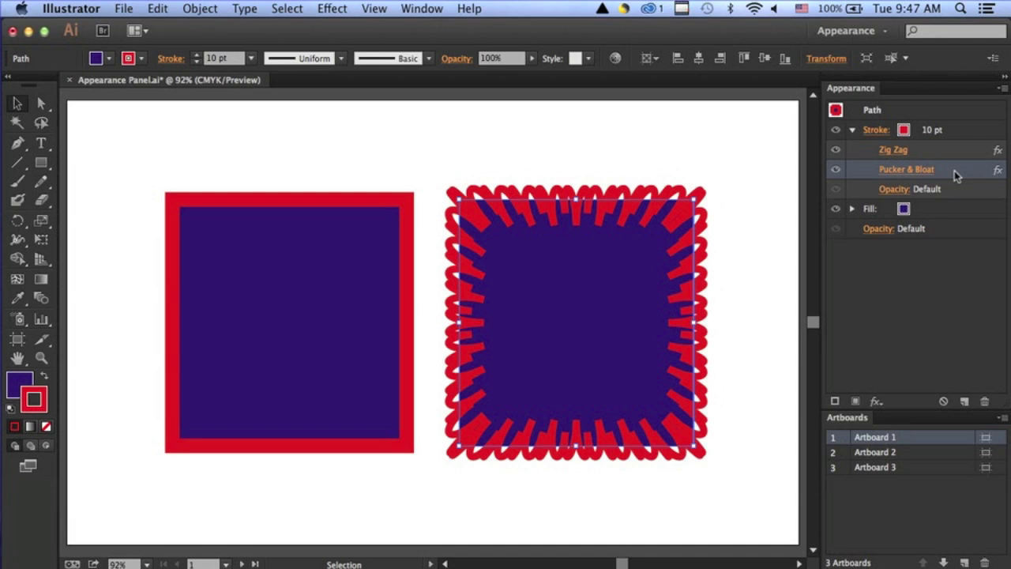
left_click_drag(954, 171, 949, 141)
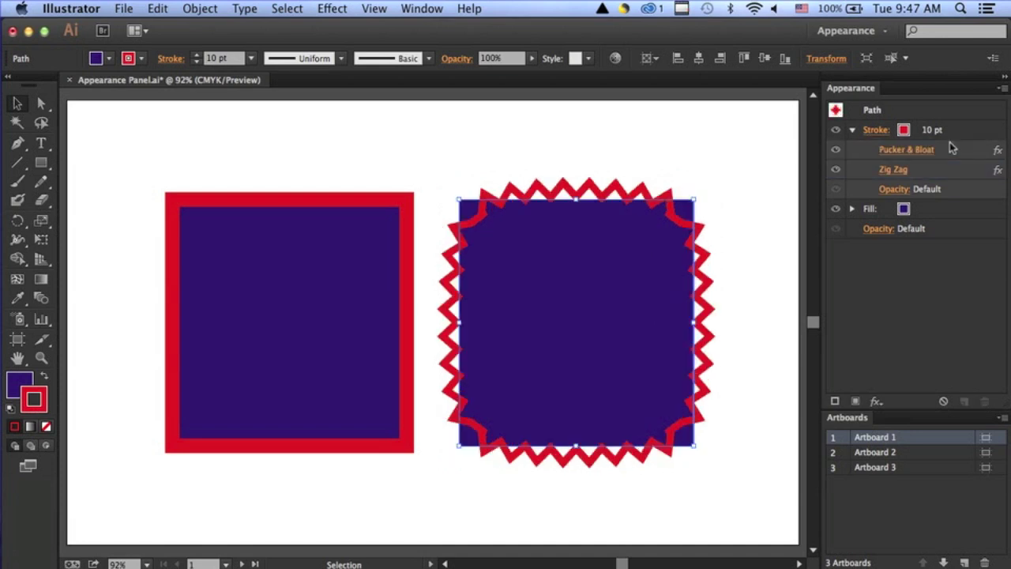
Set the stroke's Pucker & Bloat effect to 30%
left_click(904, 152)
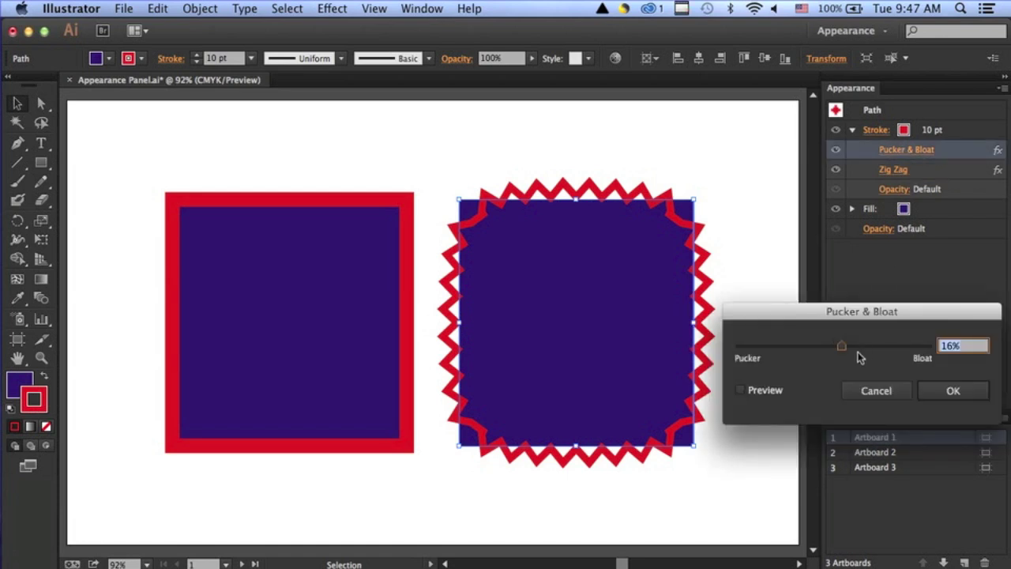
left_click_drag(843, 351, 849, 351)
left_click(742, 391)
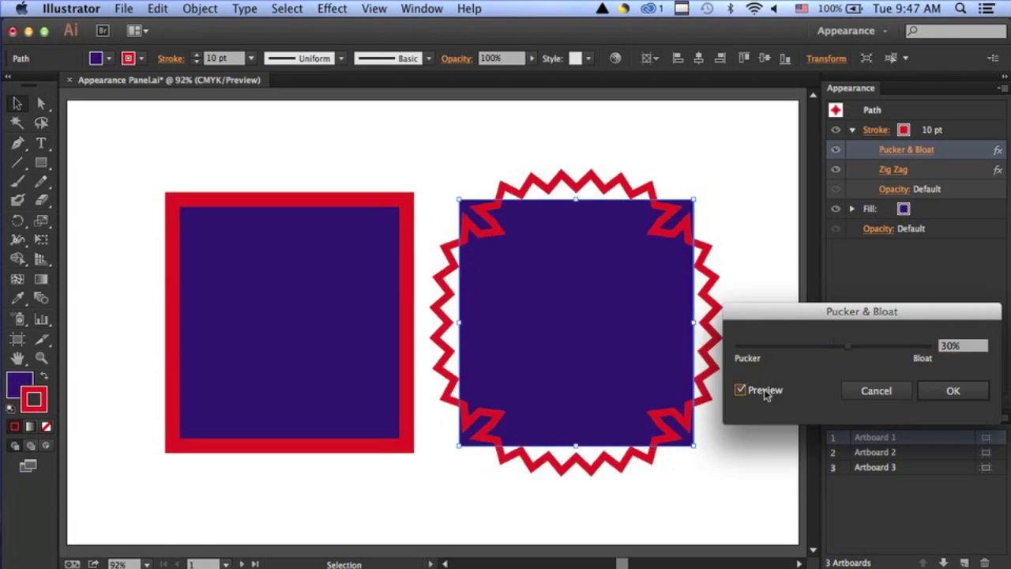
left_click(939, 397)
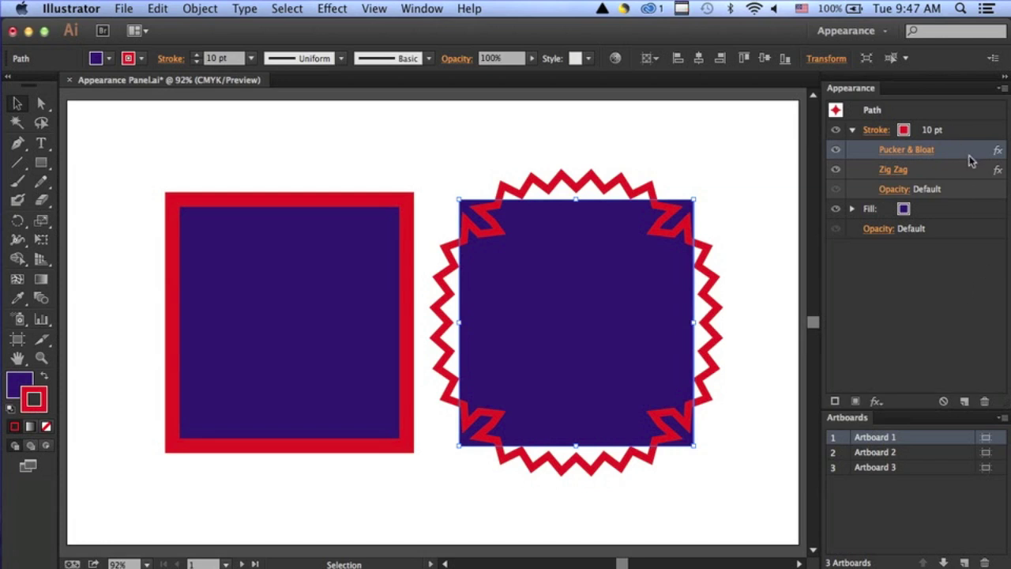
Delete the stroke's Pucker & Bloat effect and set the stroke weight to 20 pt
left_click(985, 404)
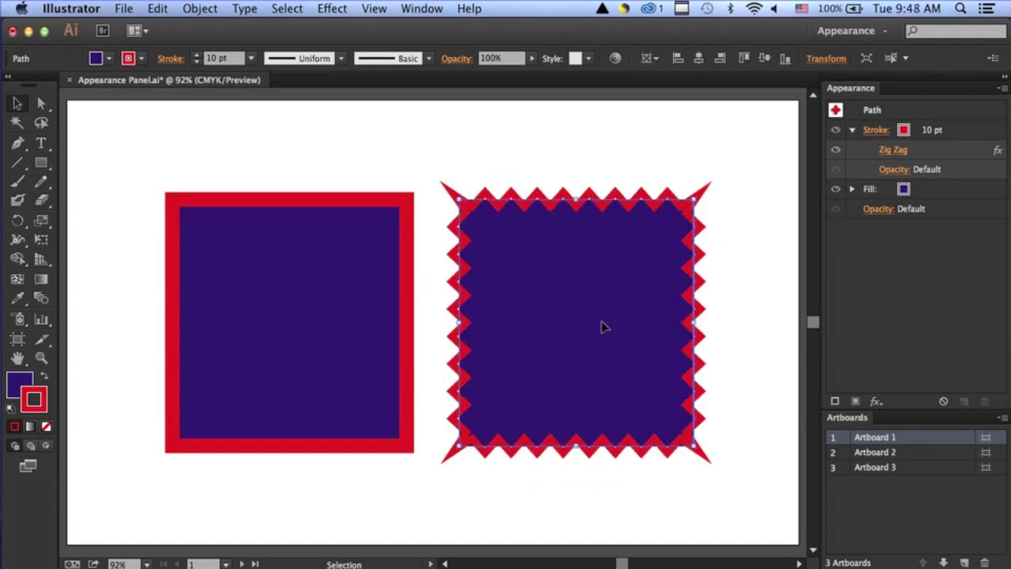
left_click(937, 131)
left_click(978, 130)
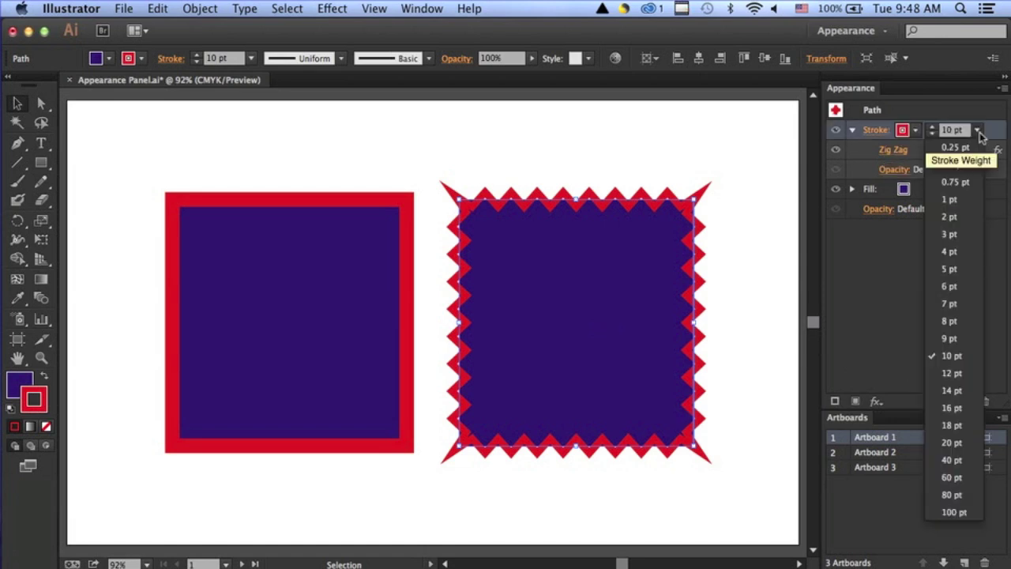
left_click(950, 441)
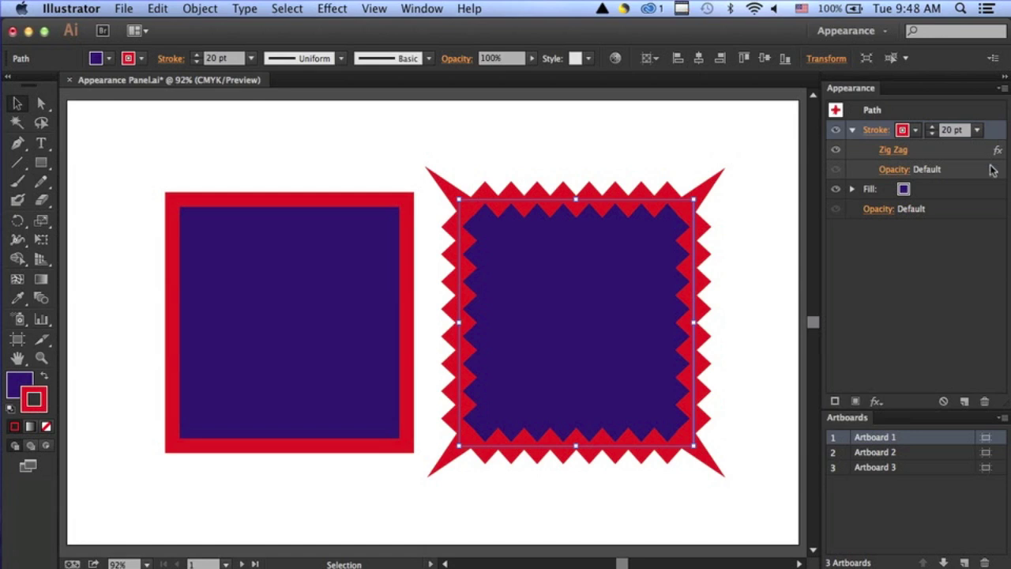
Duplicate the zigzag stroke and set the lower copy's weight to 40 pt
left_click(964, 402)
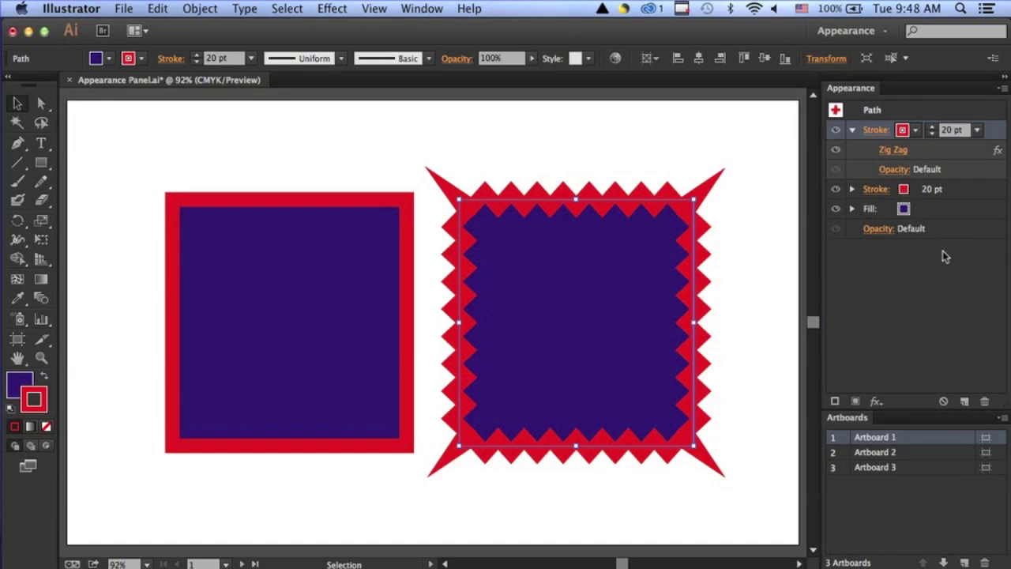
left_click(930, 193)
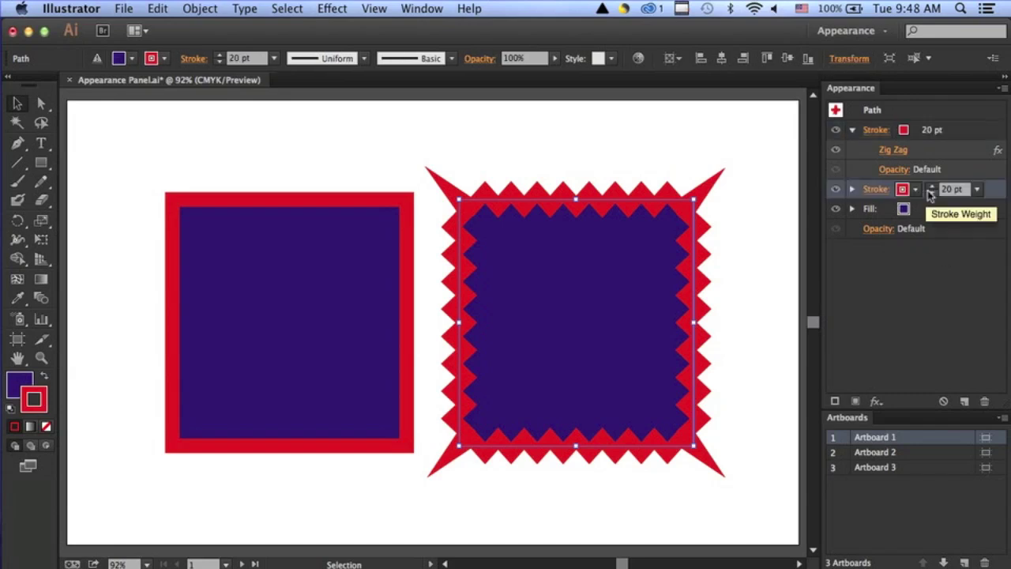
left_click(977, 190)
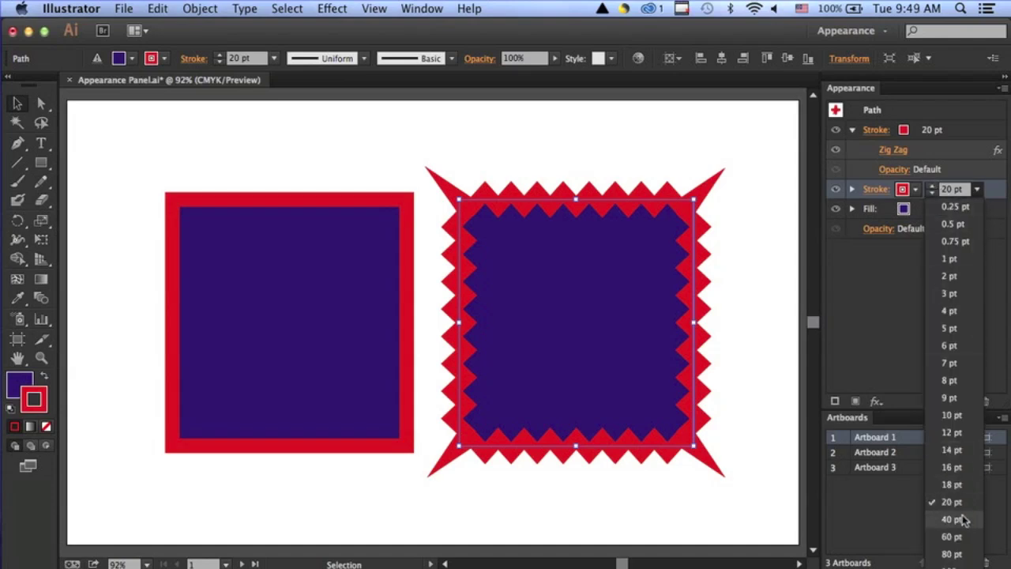
left_click(957, 497)
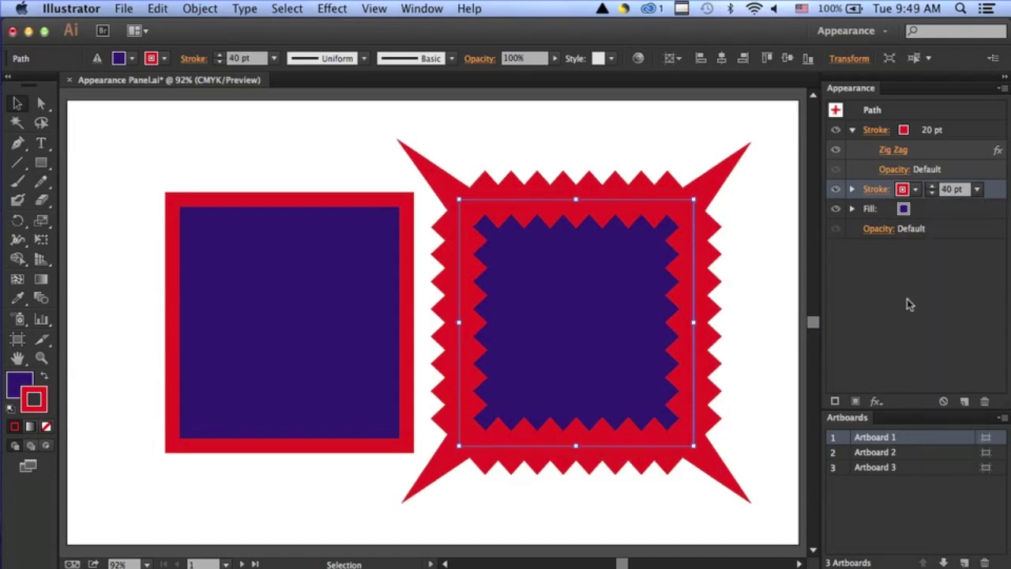
Colour the 40 pt stroke CMYK Yellow
left_click(915, 190)
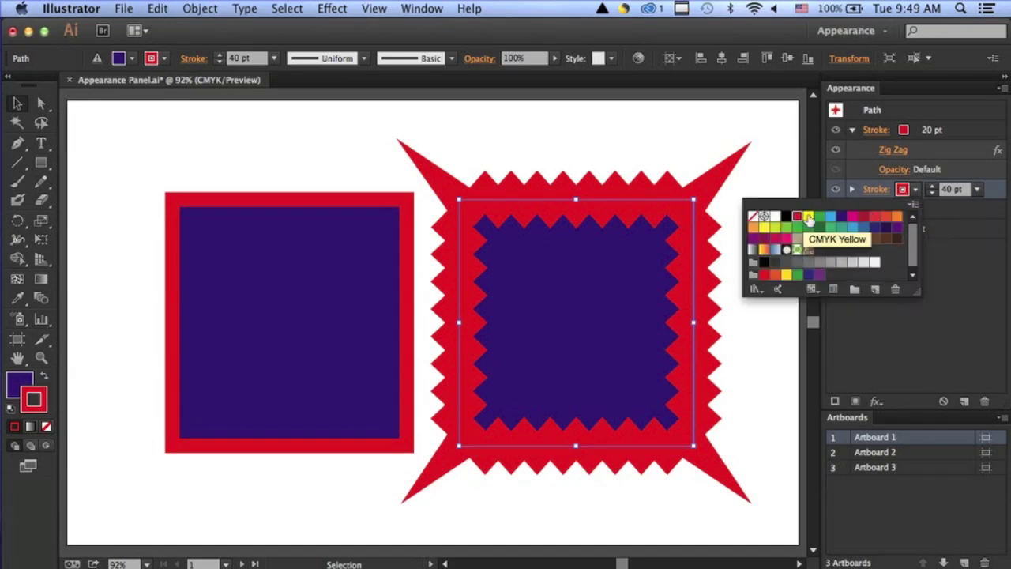
left_click(807, 218)
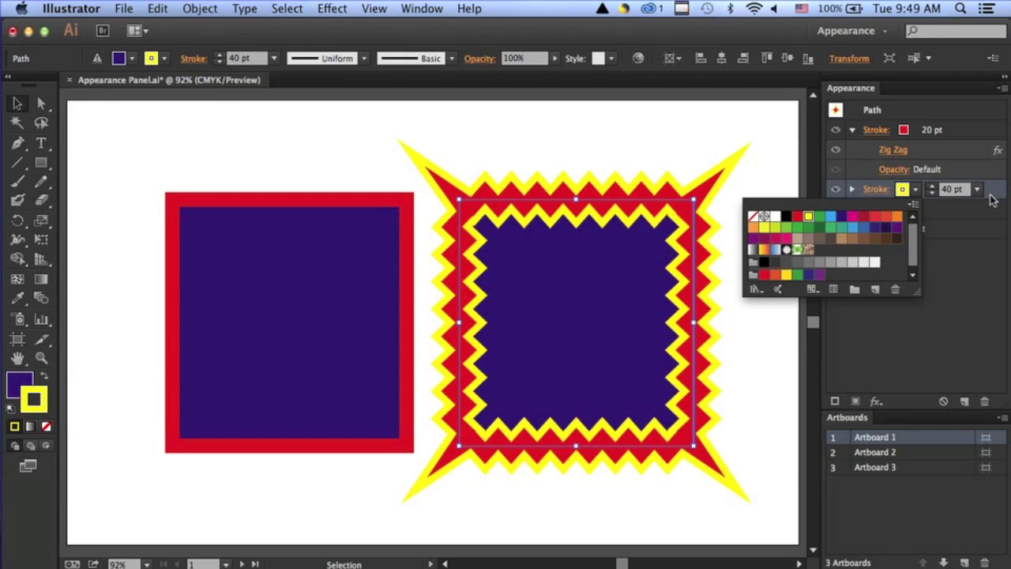
left_click(1003, 191)
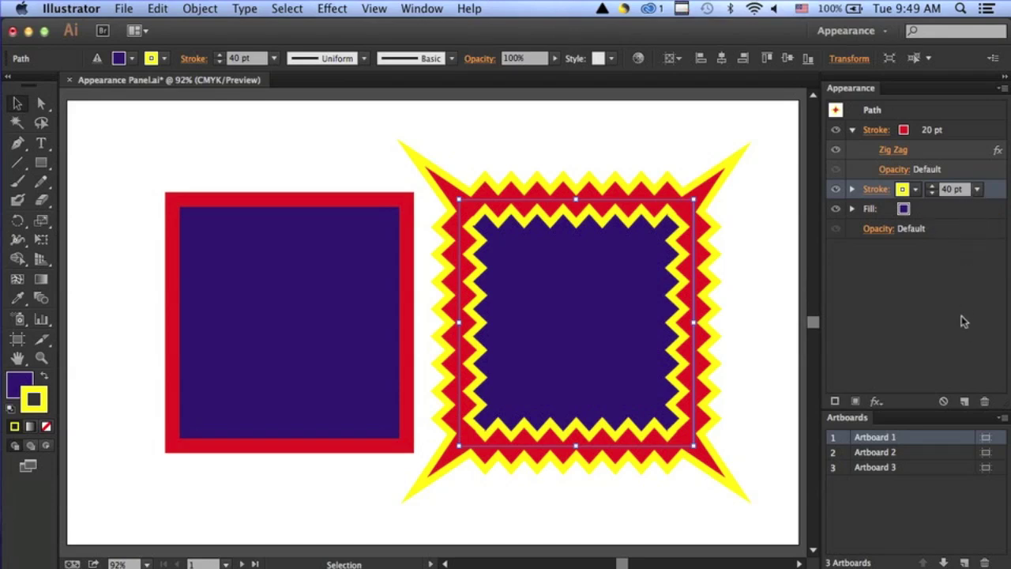
Duplicate the yellow 40 pt zigzag stroke and set the lower copy's weight to 60 pt
left_click(964, 403)
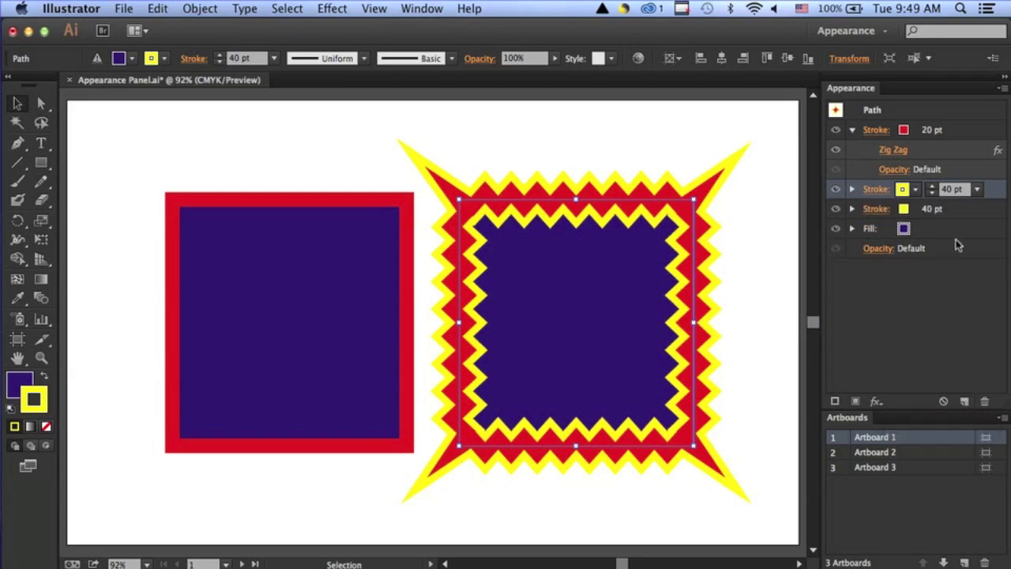
left_click(938, 212)
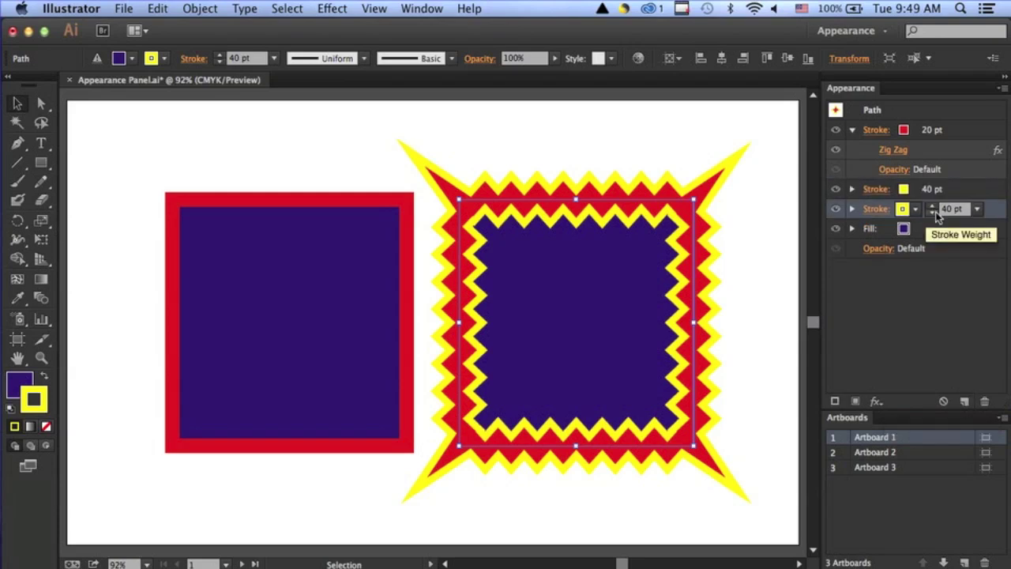
left_click(977, 209)
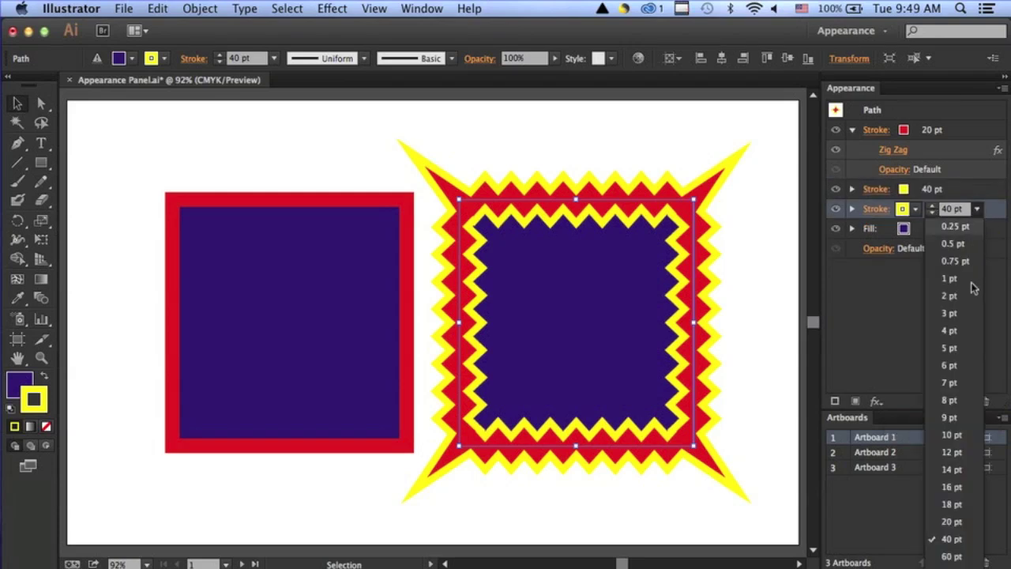
left_click(962, 556)
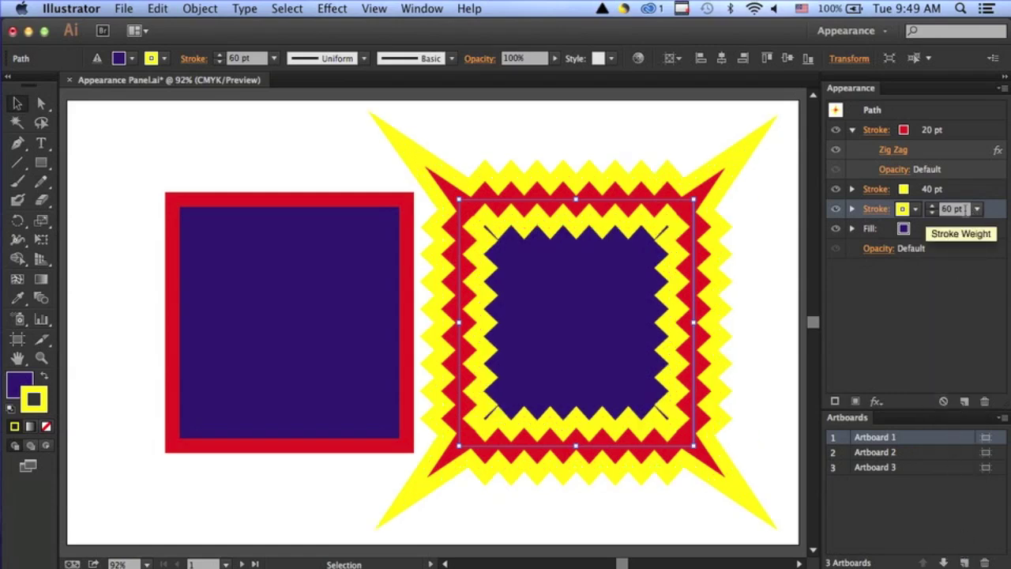
Colour the 60 pt zigzag stroke red
left_click(915, 209)
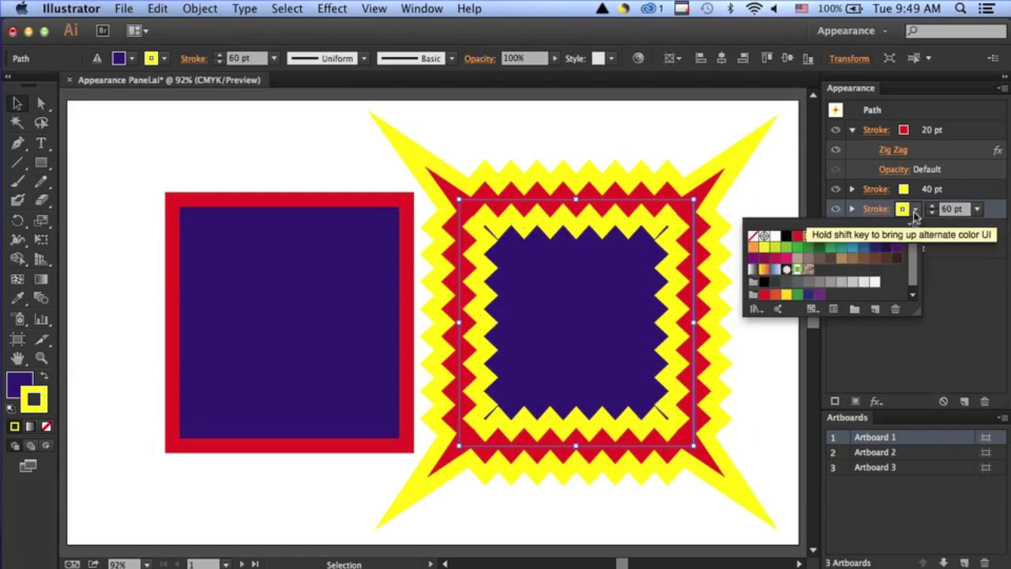
left_click(797, 237)
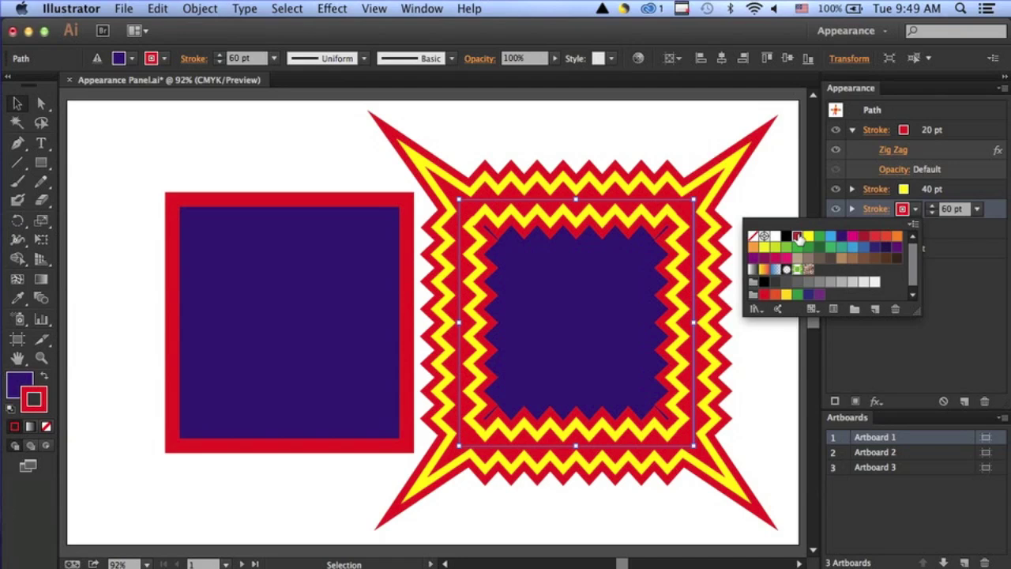
key("Escape")
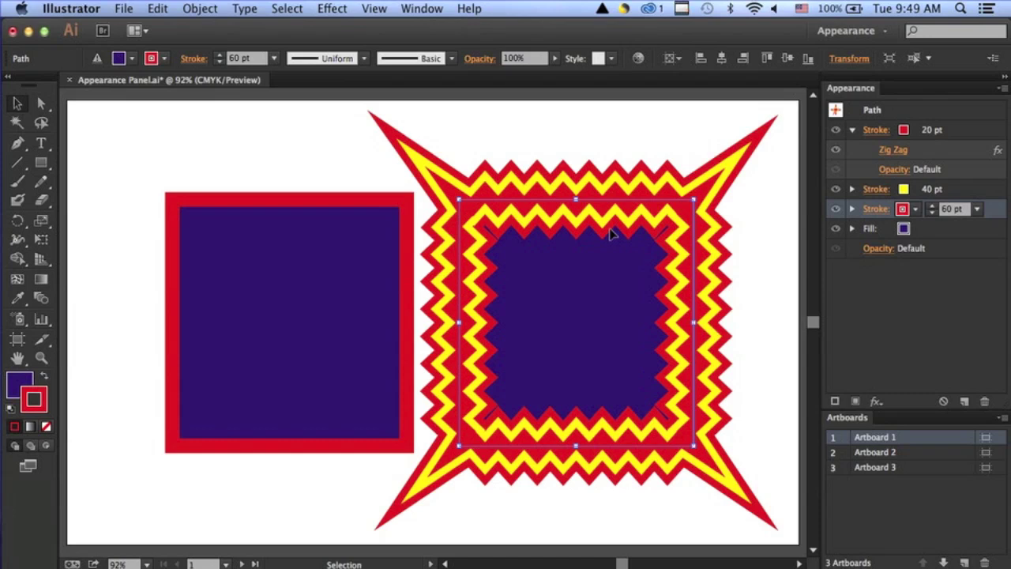
Copy the right square's complete appearance onto the left square
left_click(836, 113)
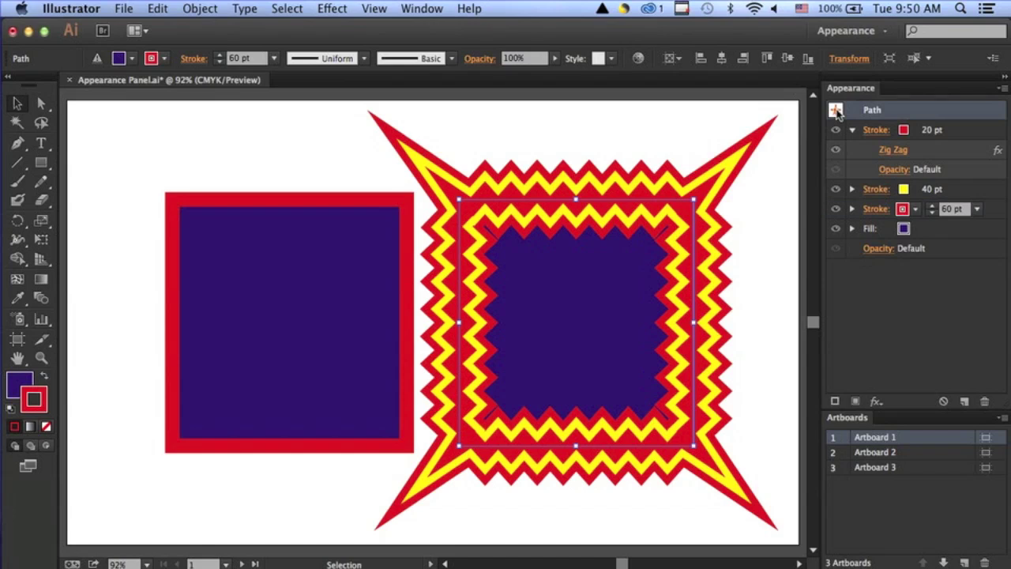
left_click_drag(836, 111, 335, 267)
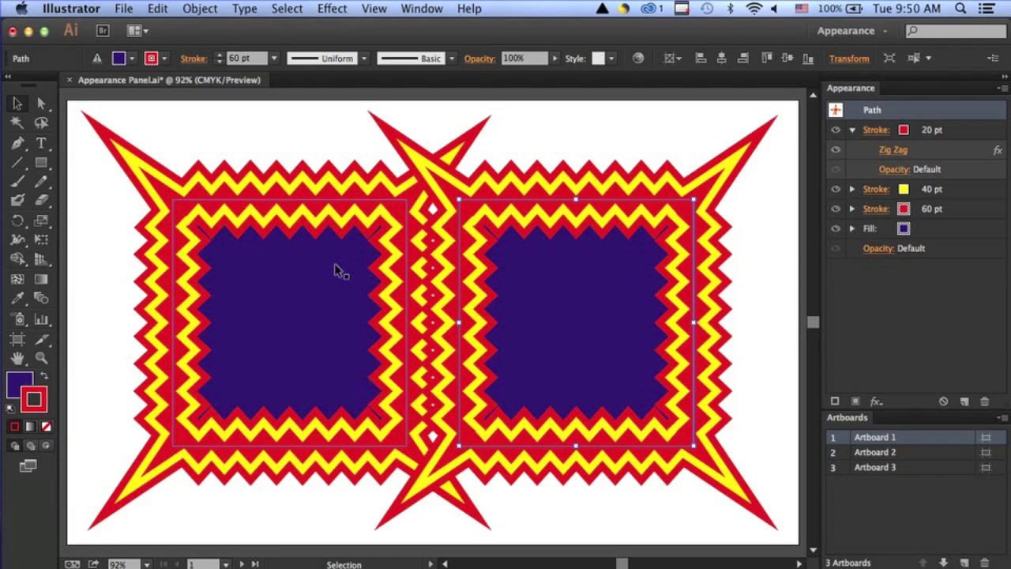
Go to Artboard 2 and open the character-level appearance of the CreativePro.com text
double_click(922, 458)
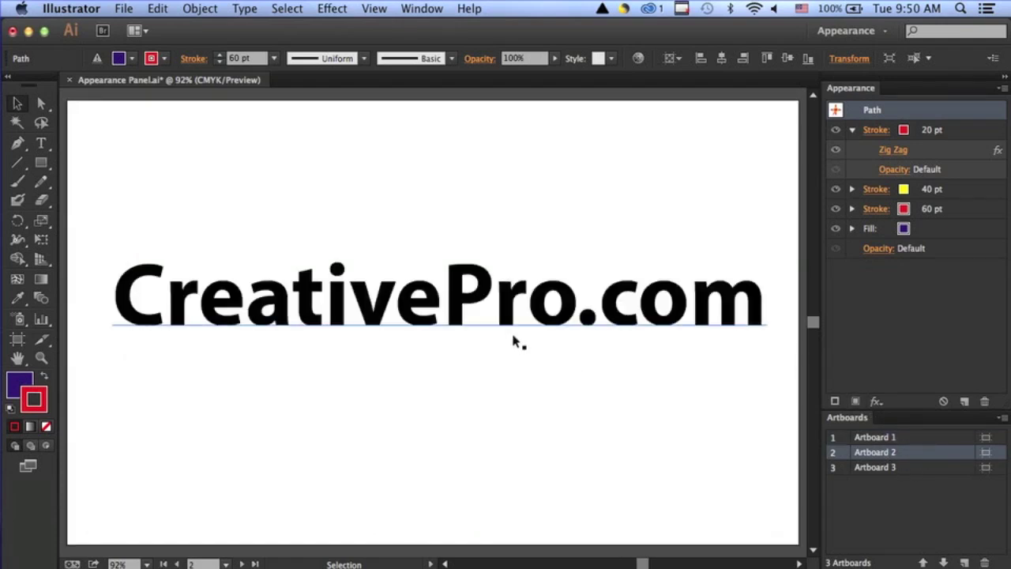
left_click(496, 328)
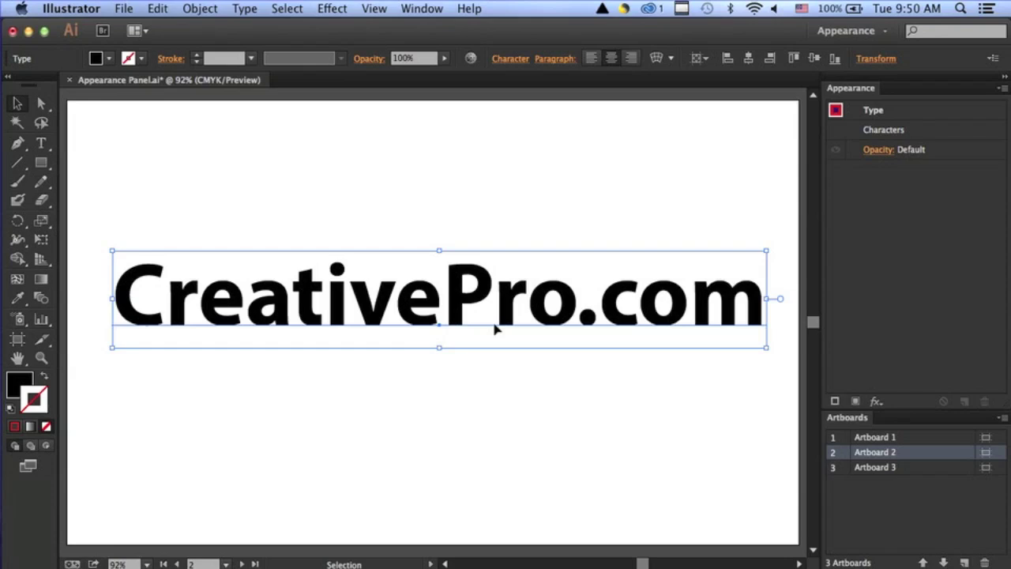
double_click(885, 130)
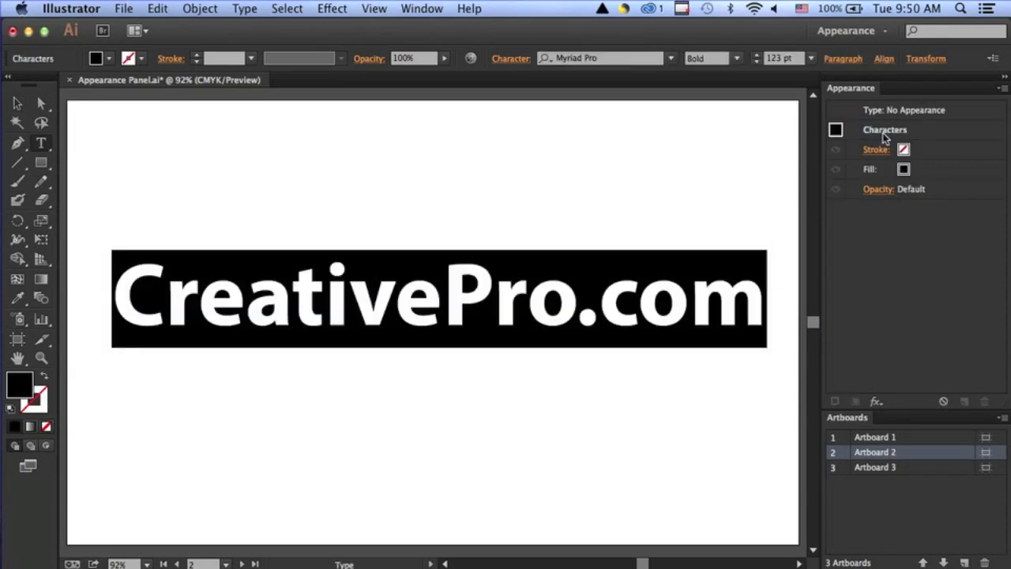
Try to fill the CreativePro.com characters with the yellow-to-red gradient swatch
left_click(908, 170)
left_click(908, 170)
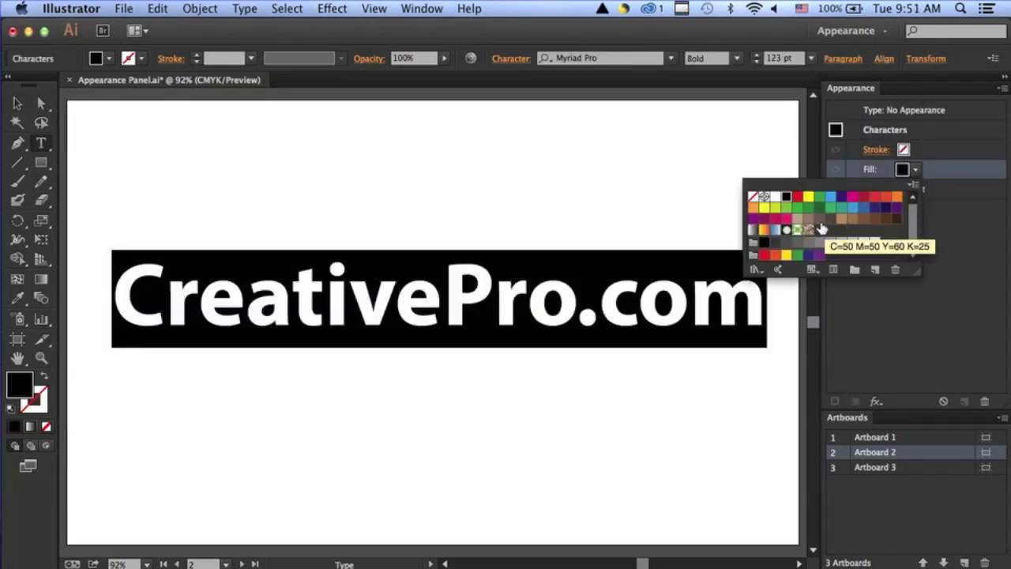
left_click(762, 230)
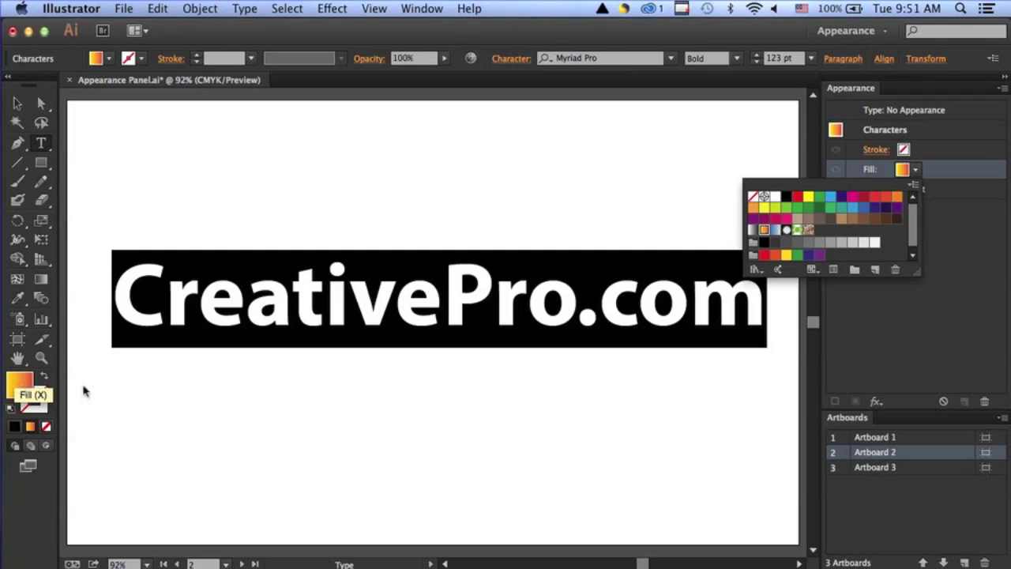
key("Escape")
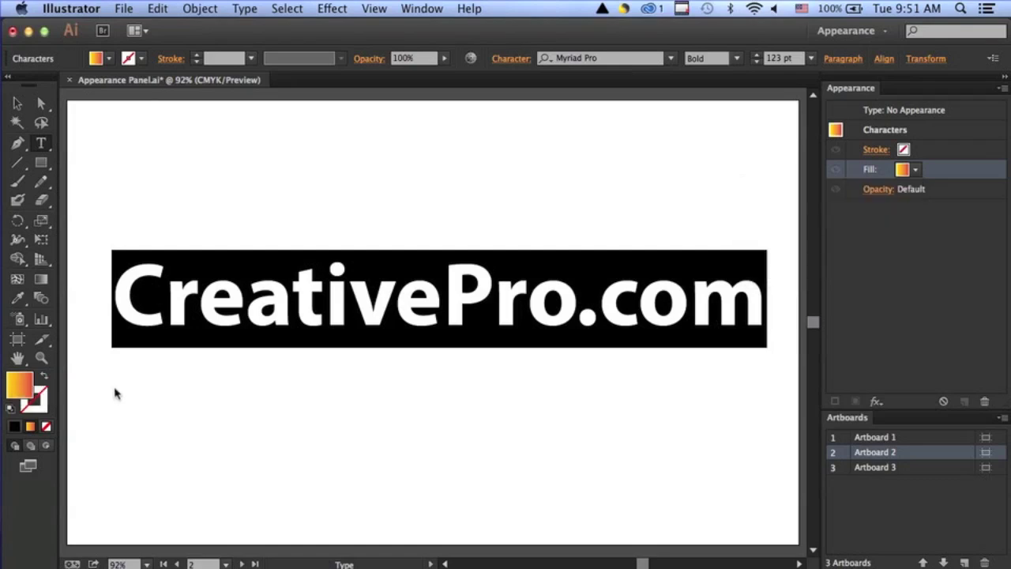
key("Left")
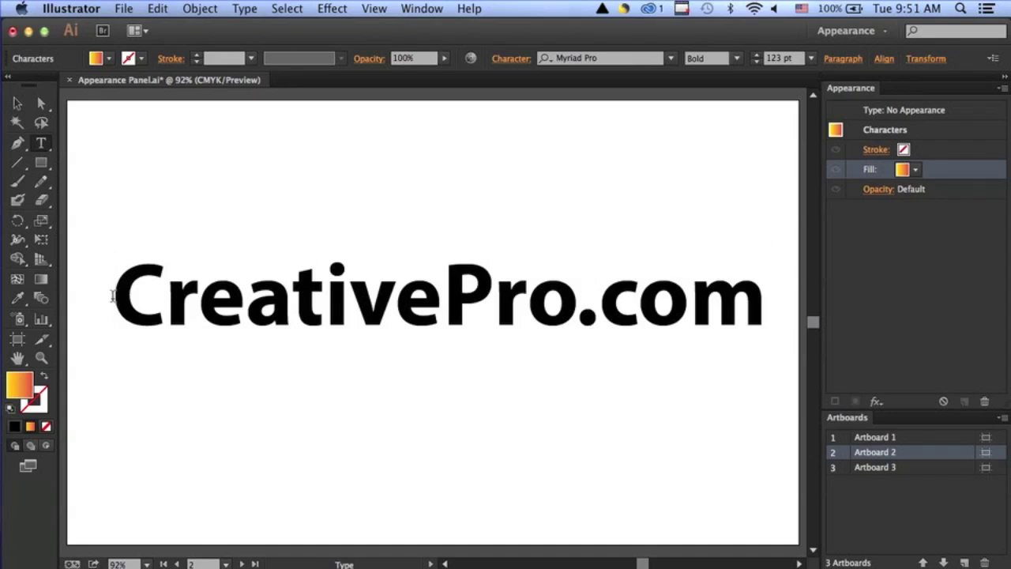
Select all the CreativePro.com characters and set their fill to None
left_click_drag(113, 294, 794, 355)
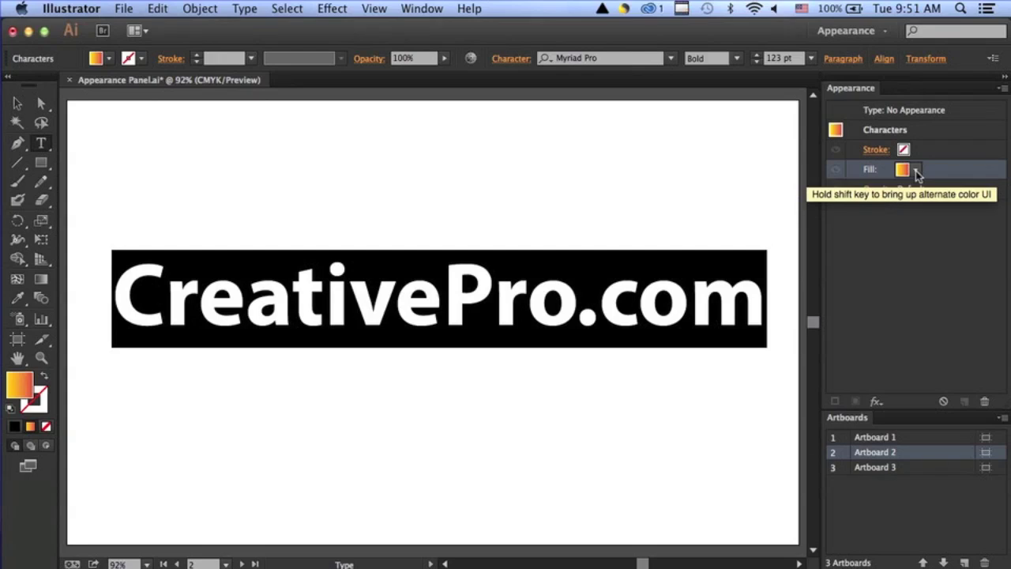
left_click(916, 171)
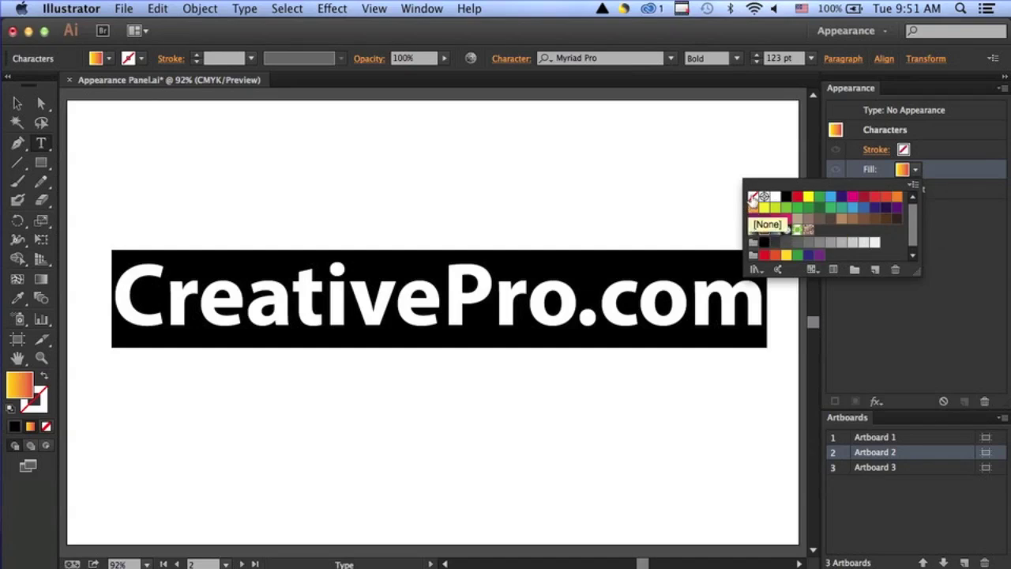
left_click(753, 198)
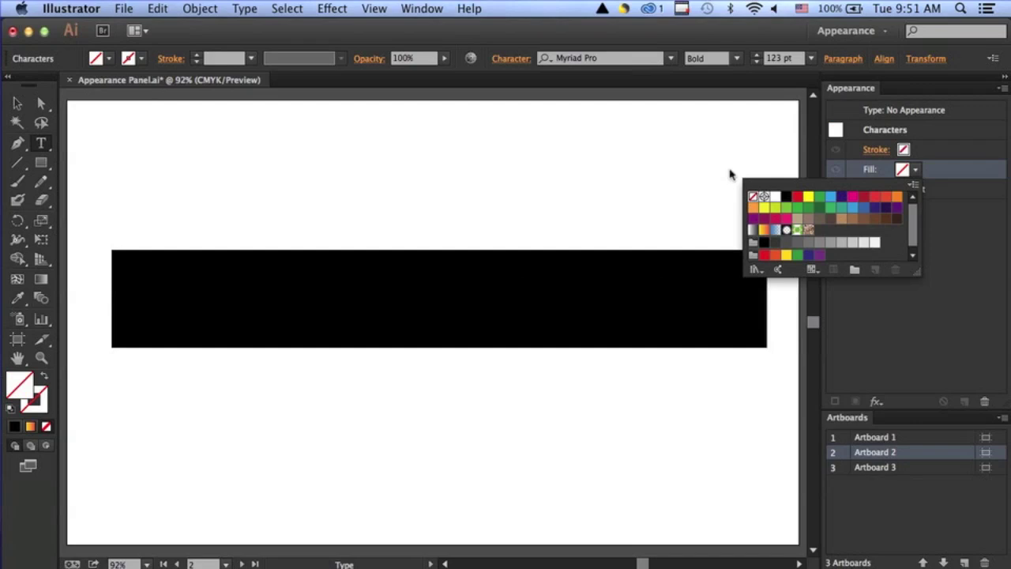
Add a new fill to the CreativePro.com type object and colour it with the yellow-to-red gradient swatch
left_click(866, 109)
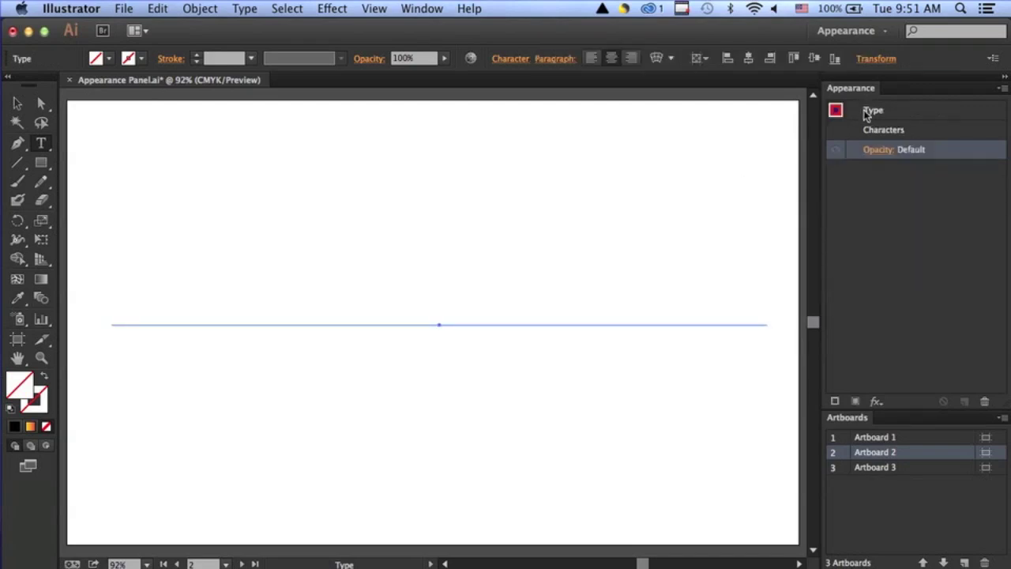
left_click(869, 115)
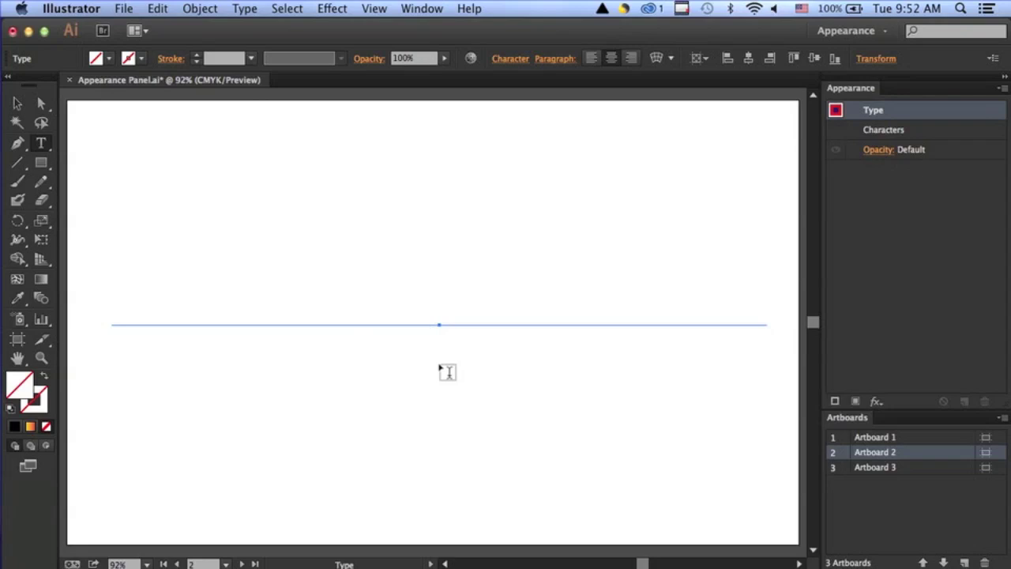
left_click(1000, 90)
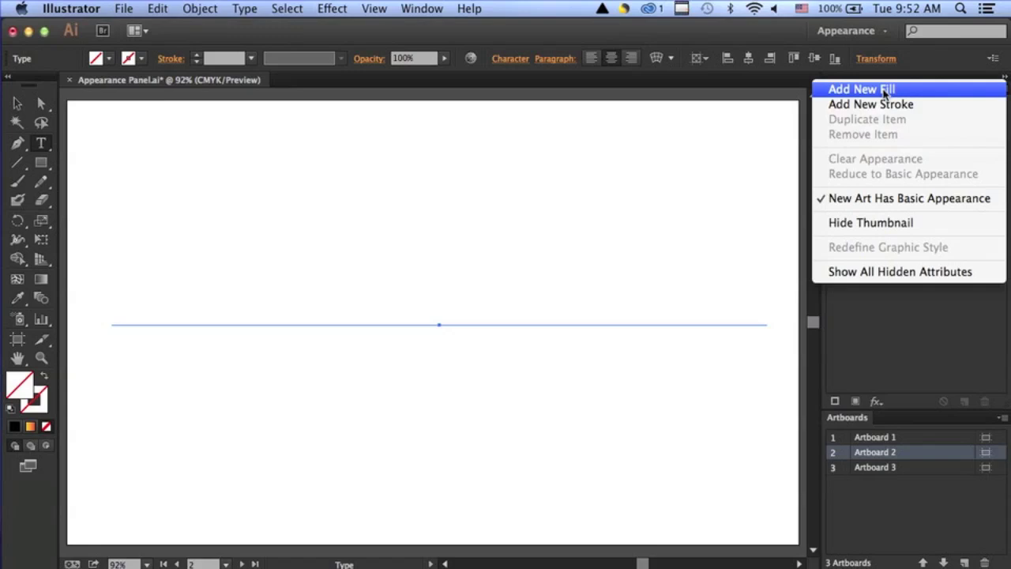
left_click(885, 90)
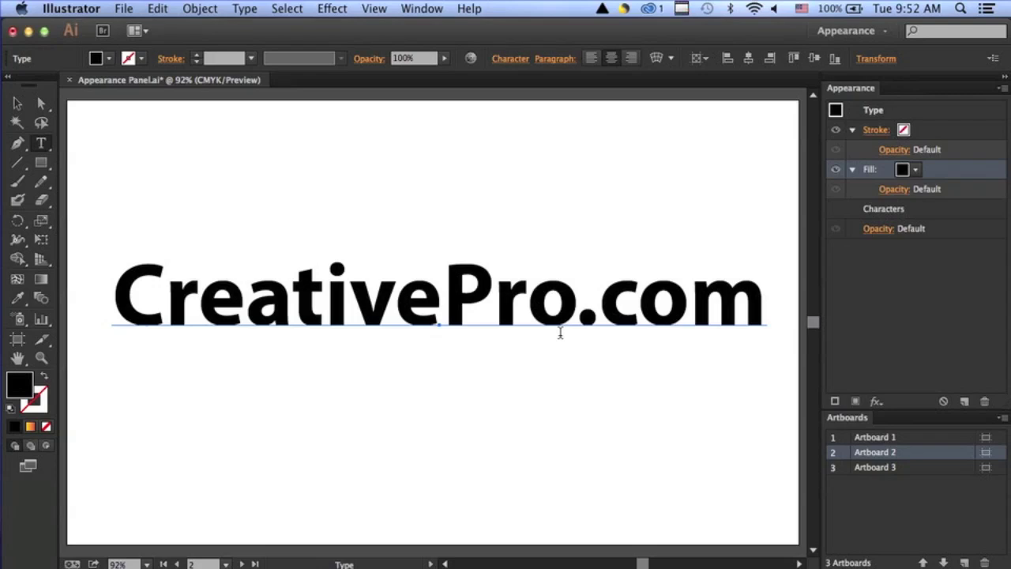
left_click(916, 170)
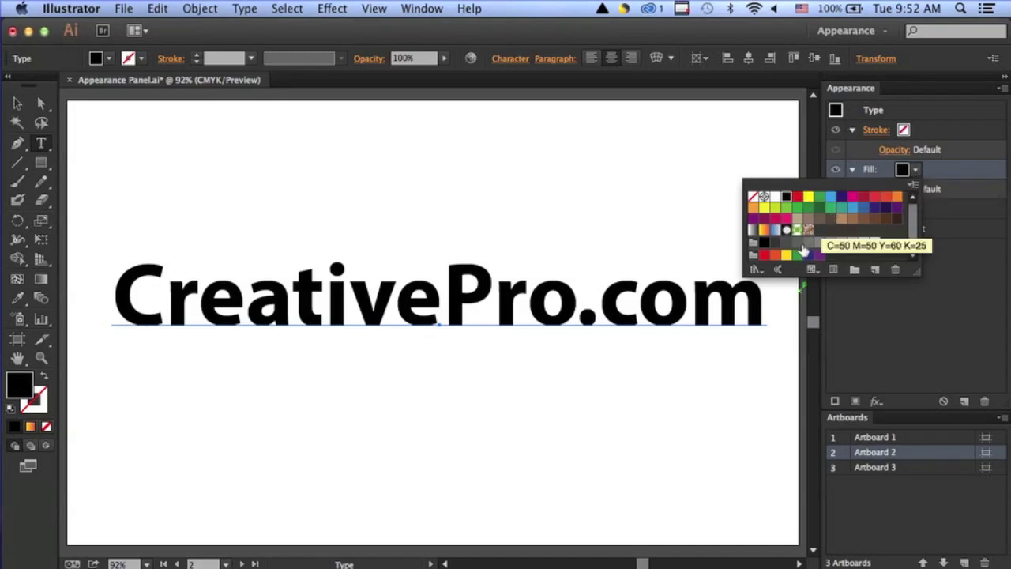
left_click(787, 253)
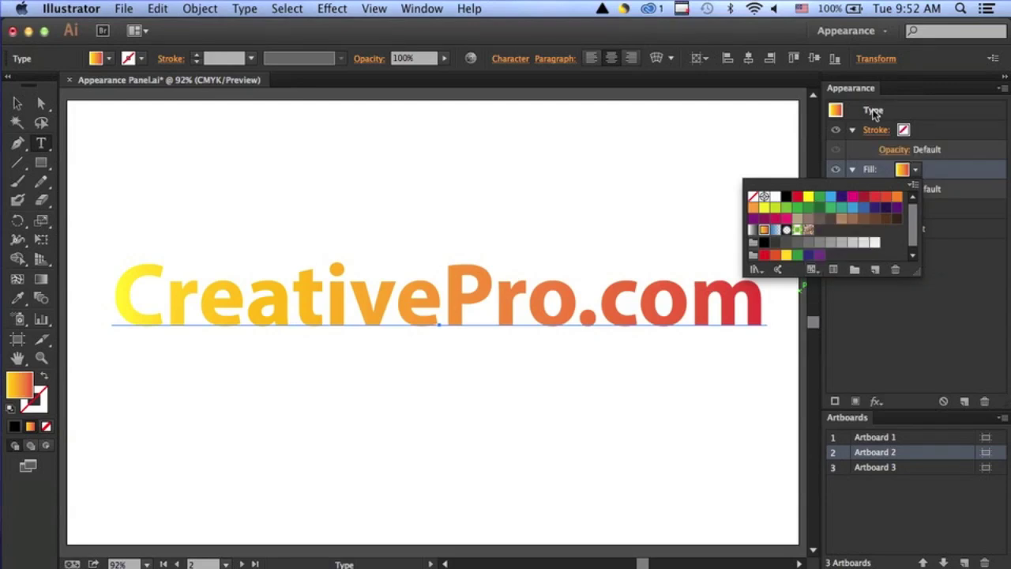
left_click(868, 110)
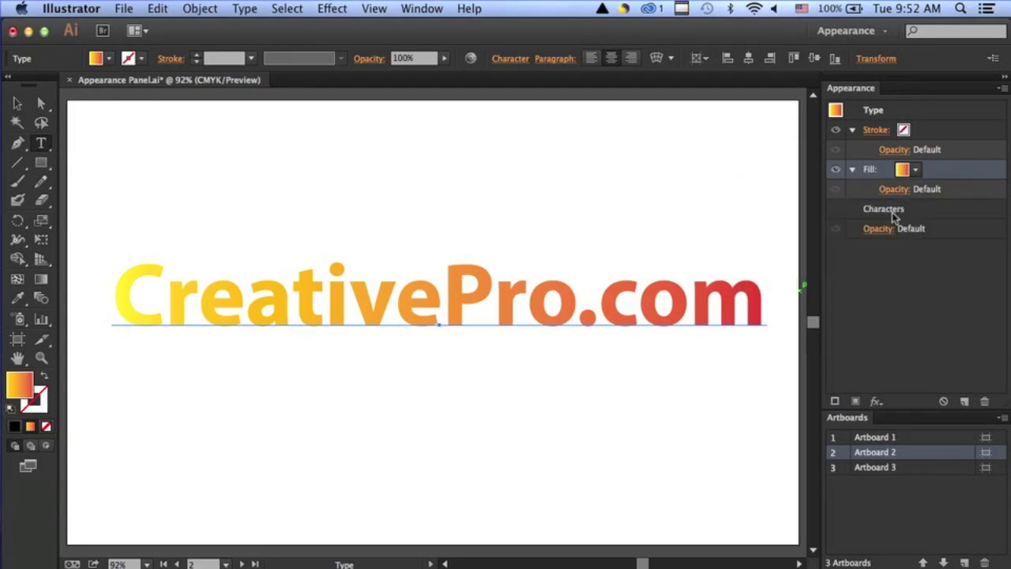
Go to Artboard 3 and open the character-level appearance of its CreativePro.com text
double_click(941, 470)
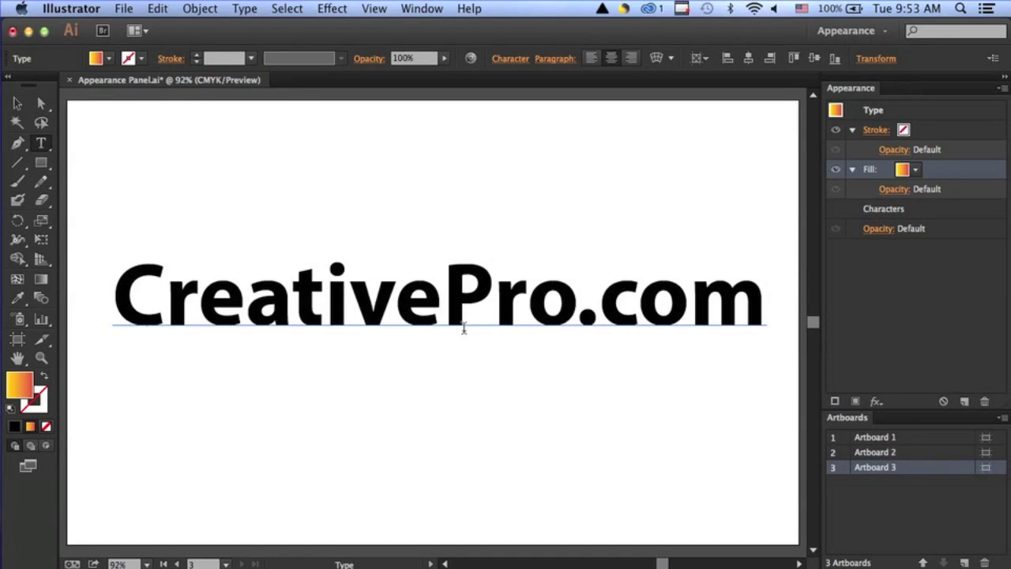
left_click(18, 103)
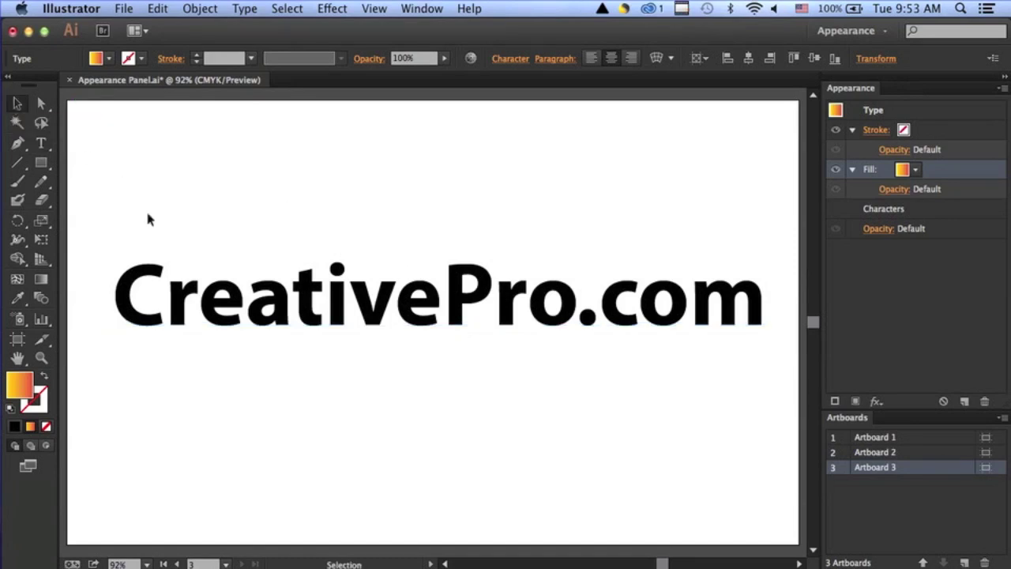
left_click(265, 298)
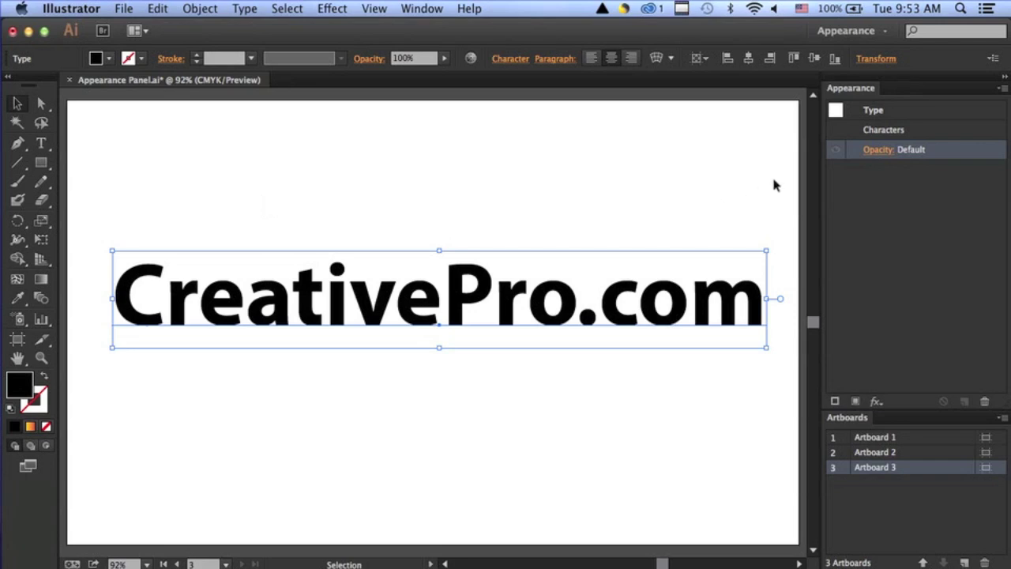
double_click(879, 133)
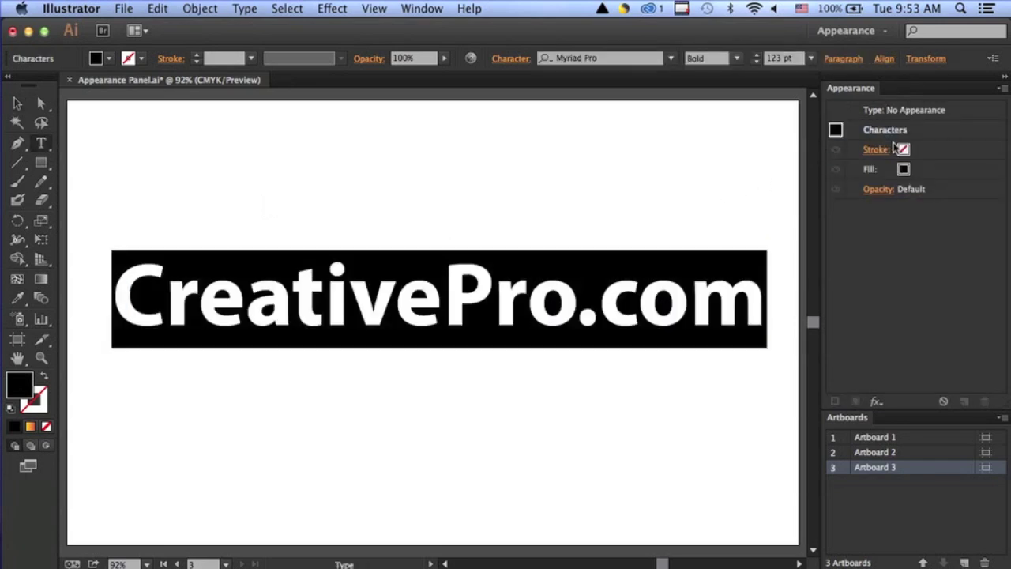
Give the CreativePro.com characters on Artboard 3 a red stroke with a weight of 8 pt
left_click(909, 154)
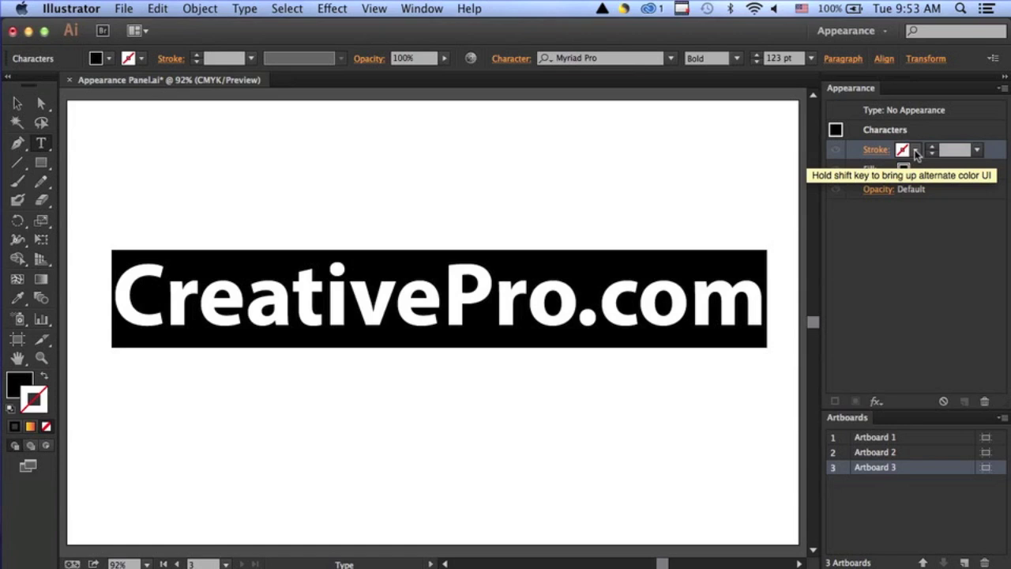
left_click(915, 150)
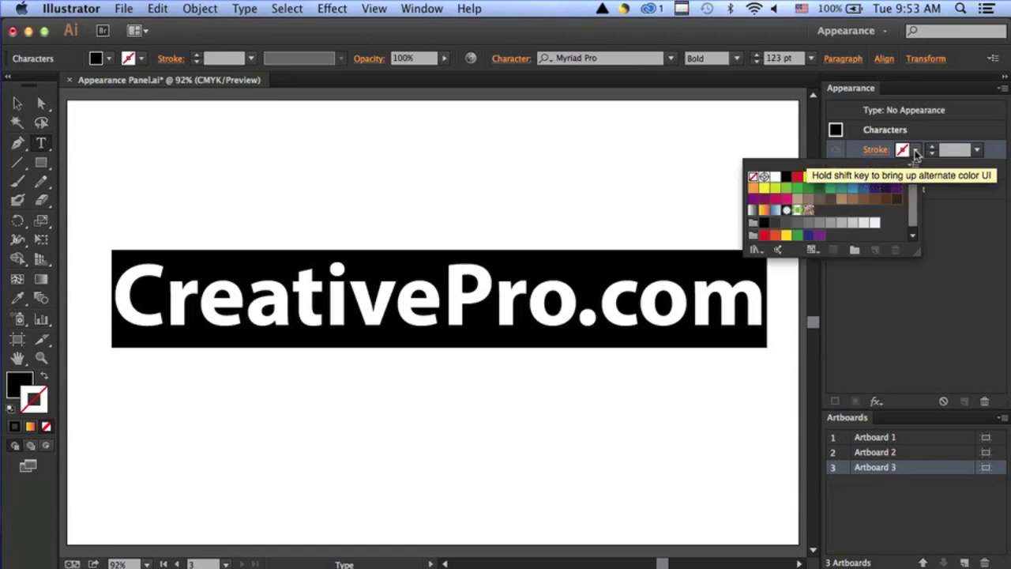
left_click(796, 176)
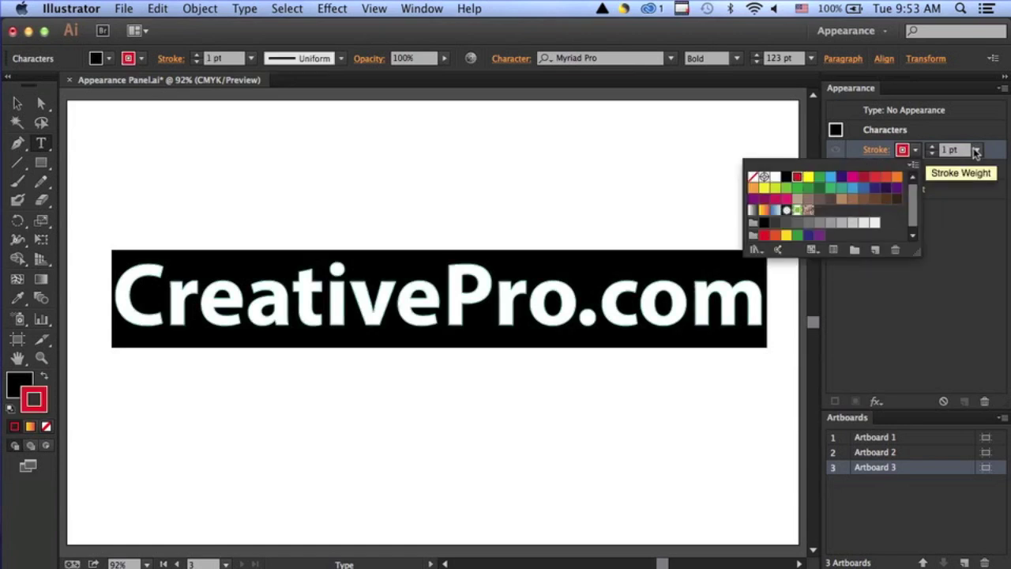
left_click(978, 155)
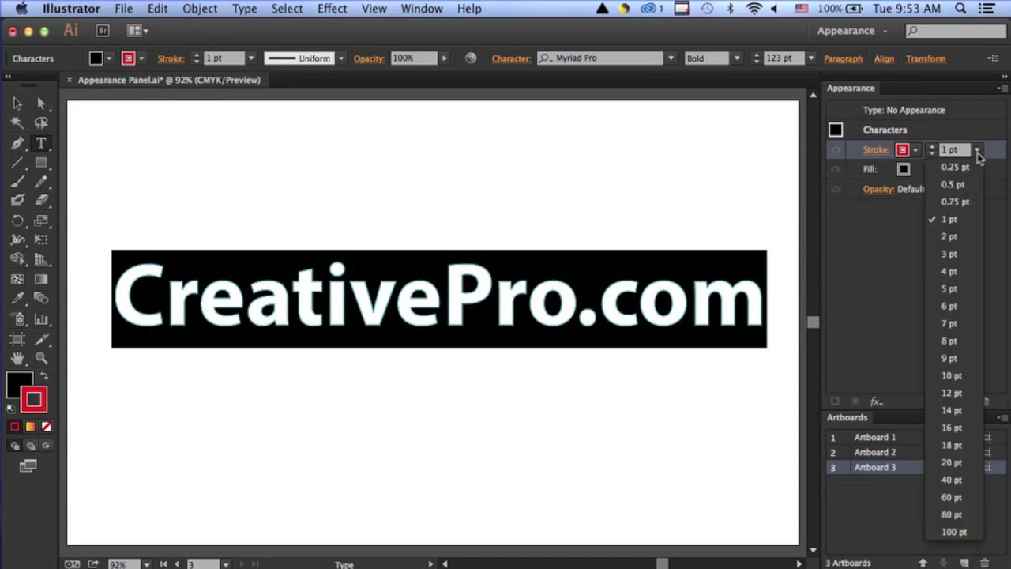
left_click(950, 342)
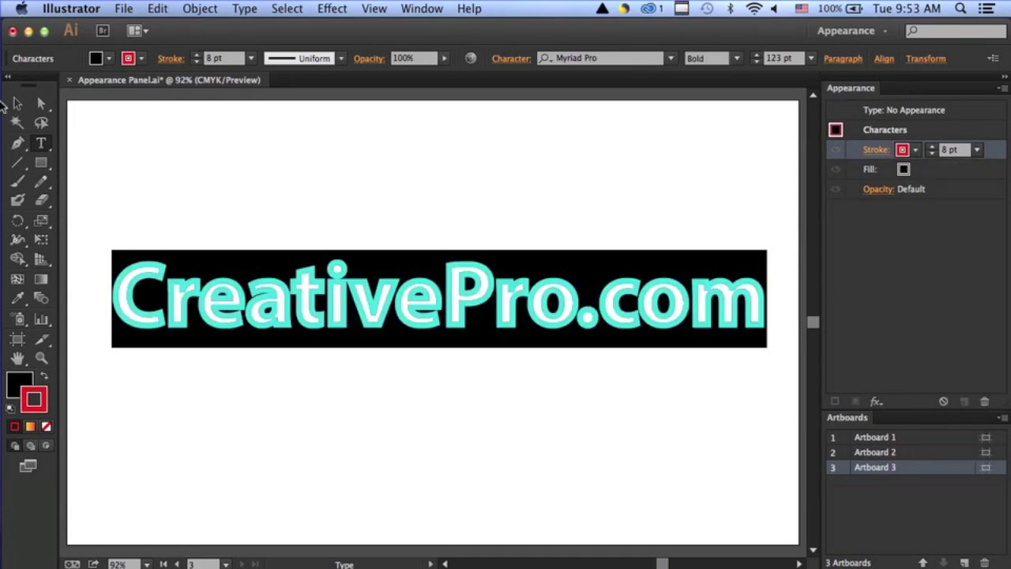
Try to move the red 8 pt stroke below the fill in the character-level appearance of the CreativePro.com text
left_click(16, 105)
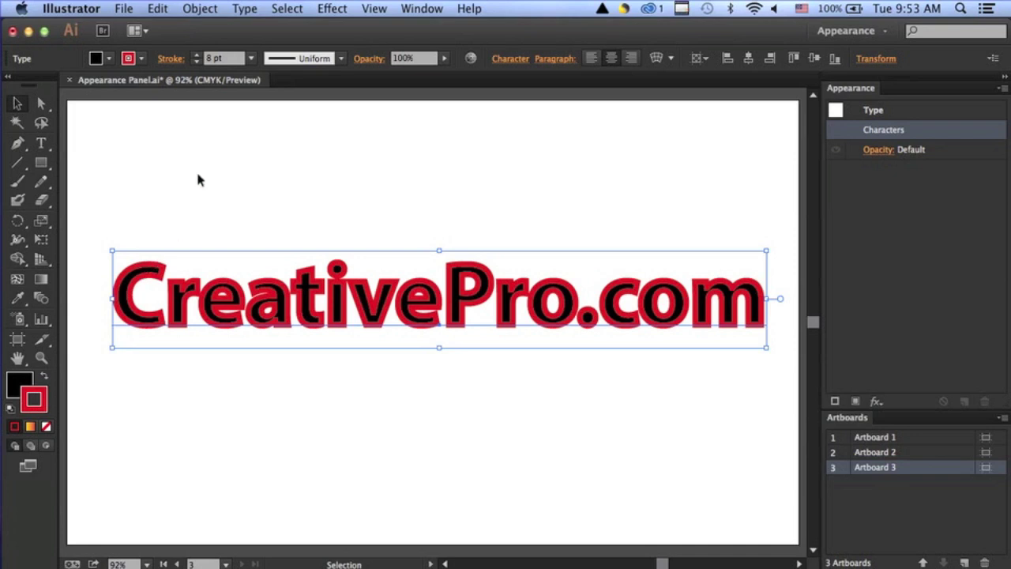
double_click(900, 132)
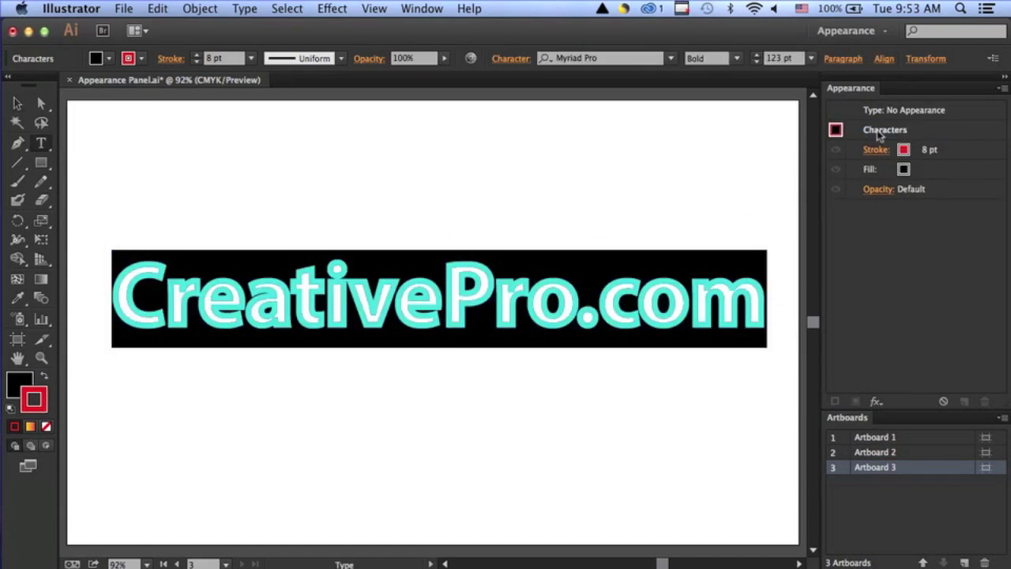
left_click(879, 136)
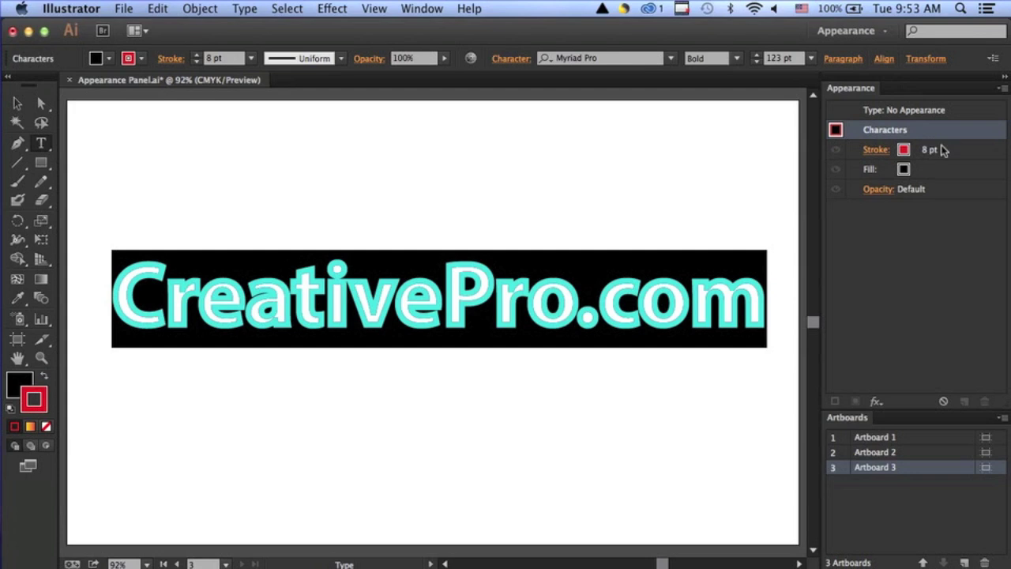
left_click(966, 153)
left_click_drag(966, 154, 961, 178)
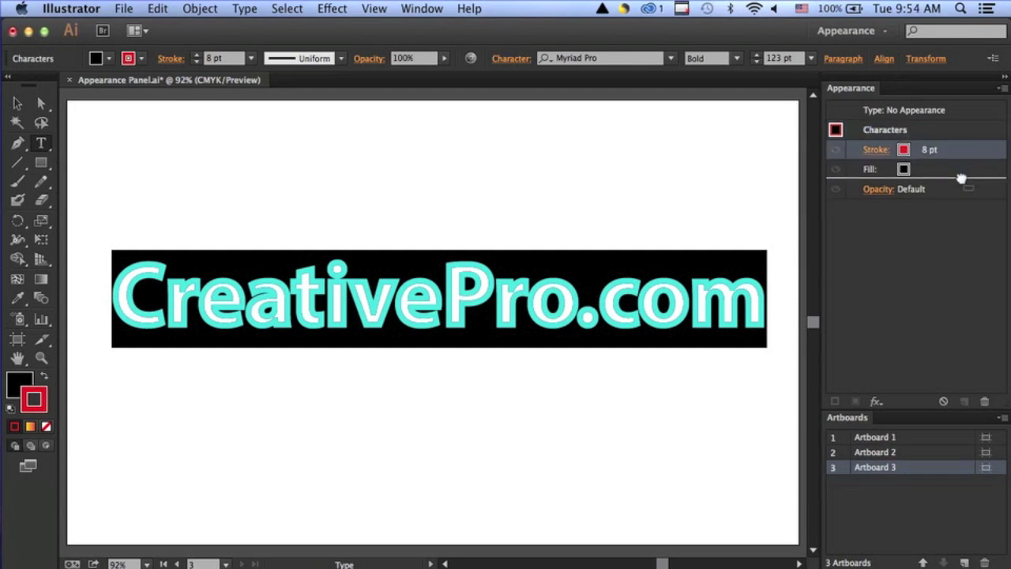
left_click_drag(961, 177, 963, 180)
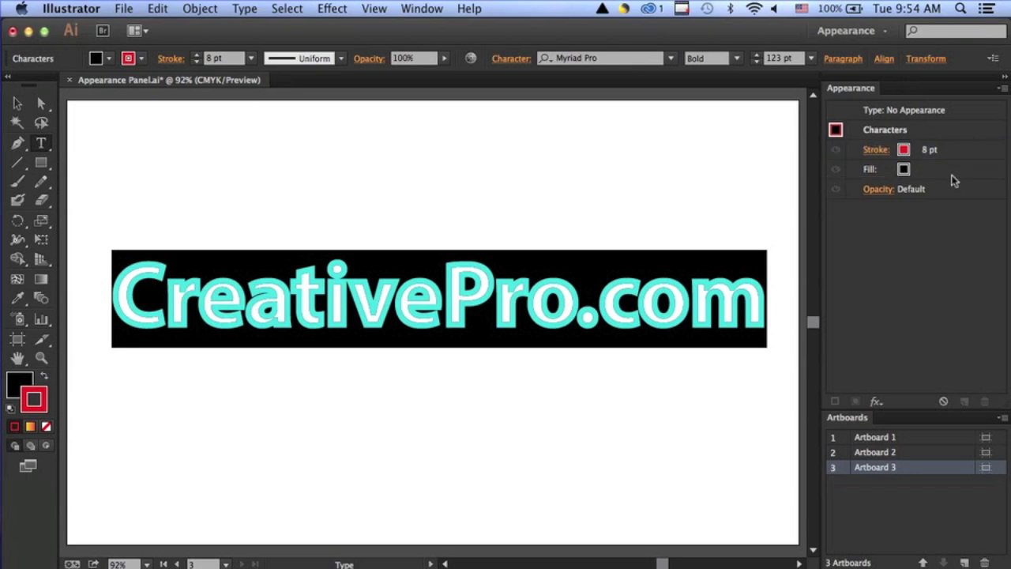
key("super+h")
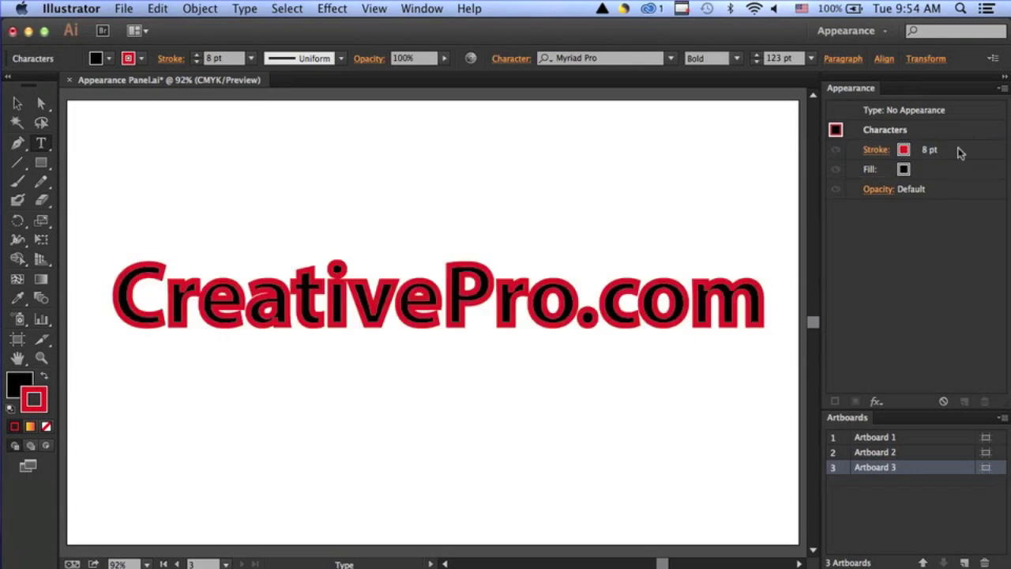
left_click(958, 151)
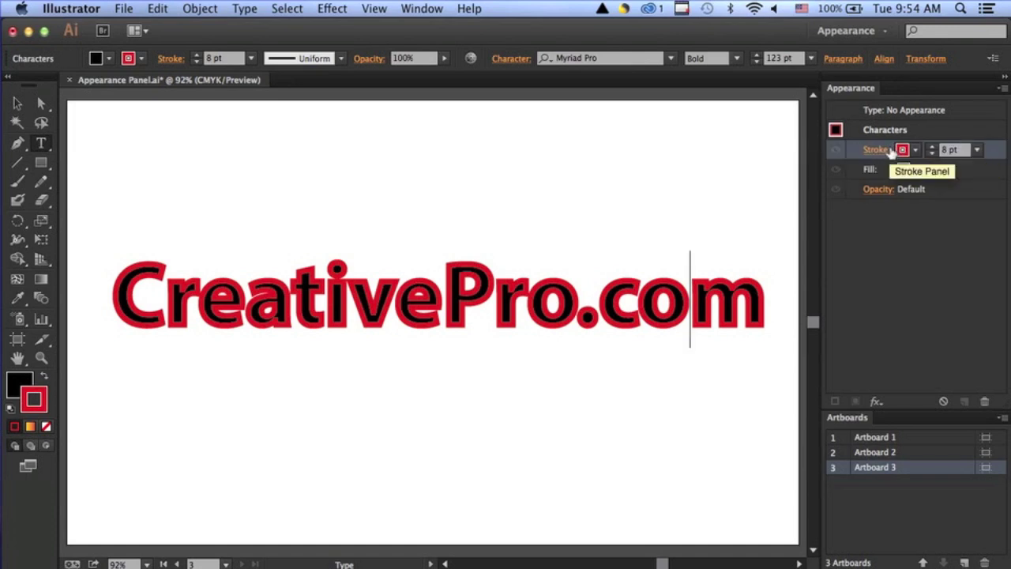
Select all the CreativePro.com characters on Artboard 3 and set their stroke to None
left_click(637, 297)
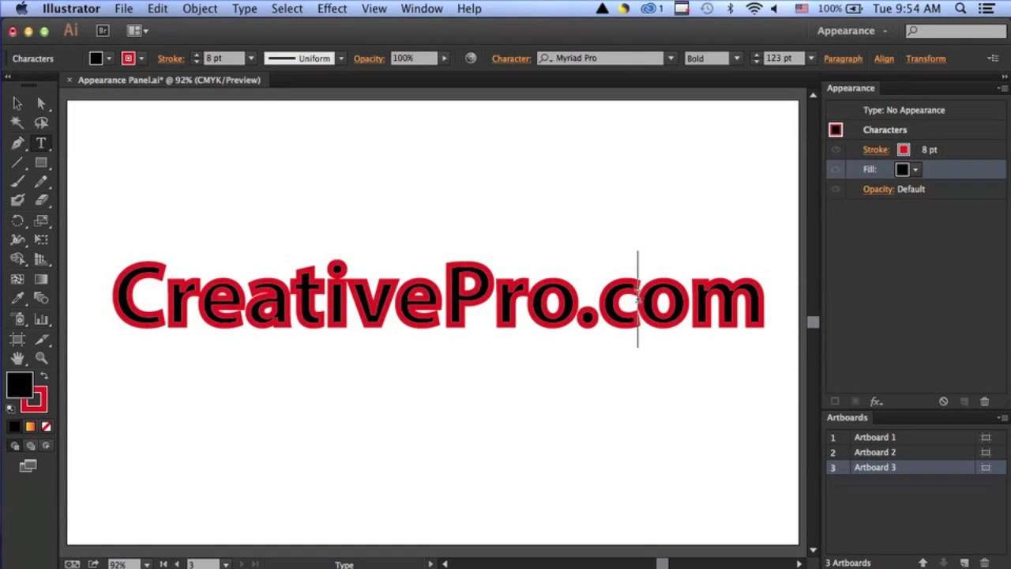
triple_click(637, 297)
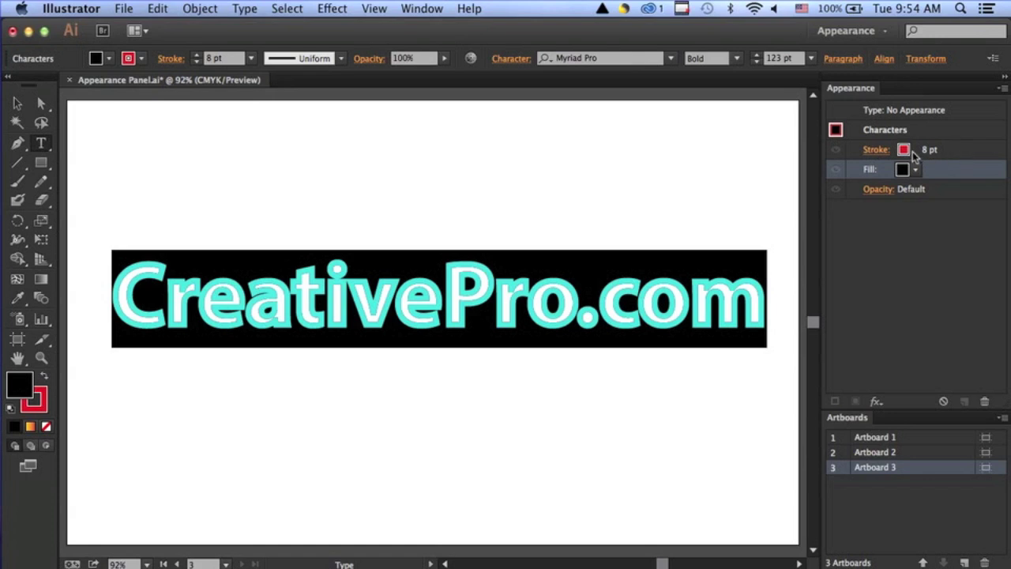
left_click(905, 152)
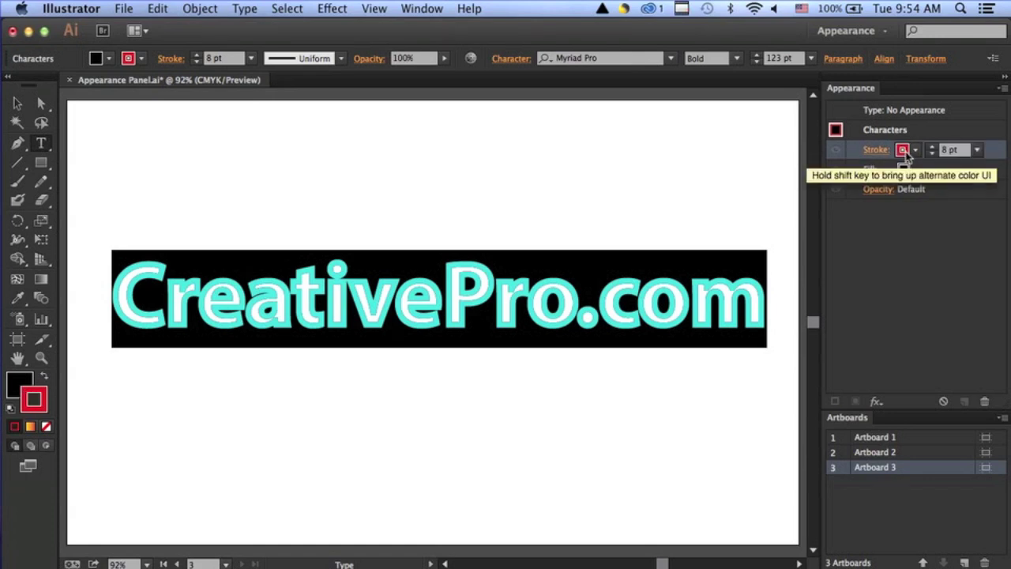
left_click(906, 155)
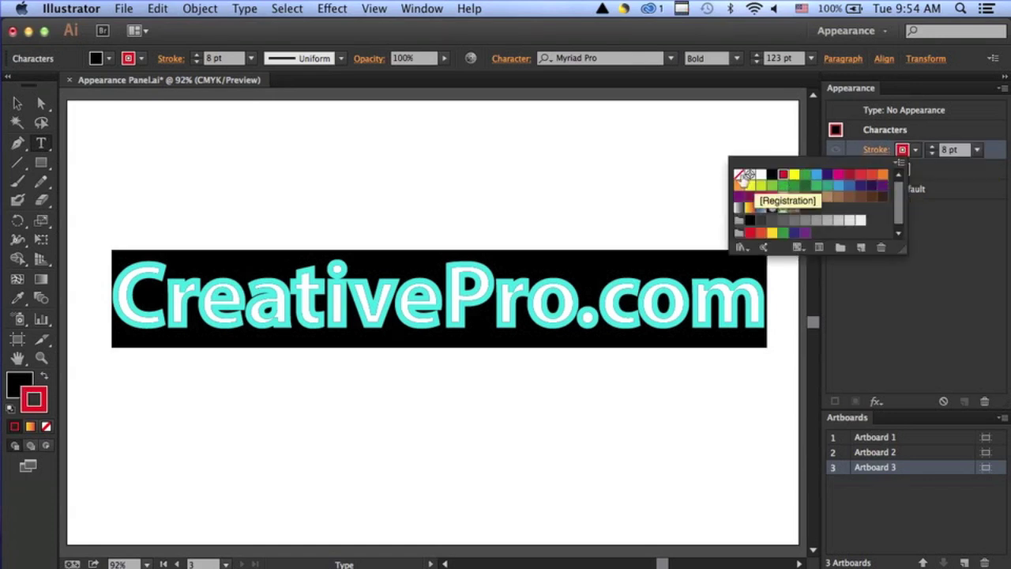
left_click(739, 174)
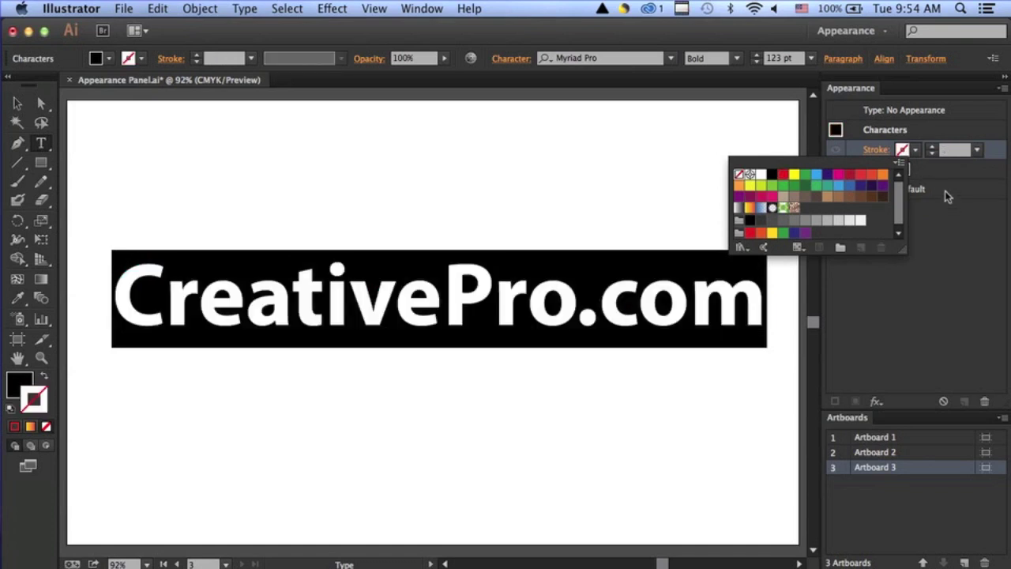
Set the fill of the selected CreativePro.com characters to None
left_click(944, 190)
left_click(932, 168)
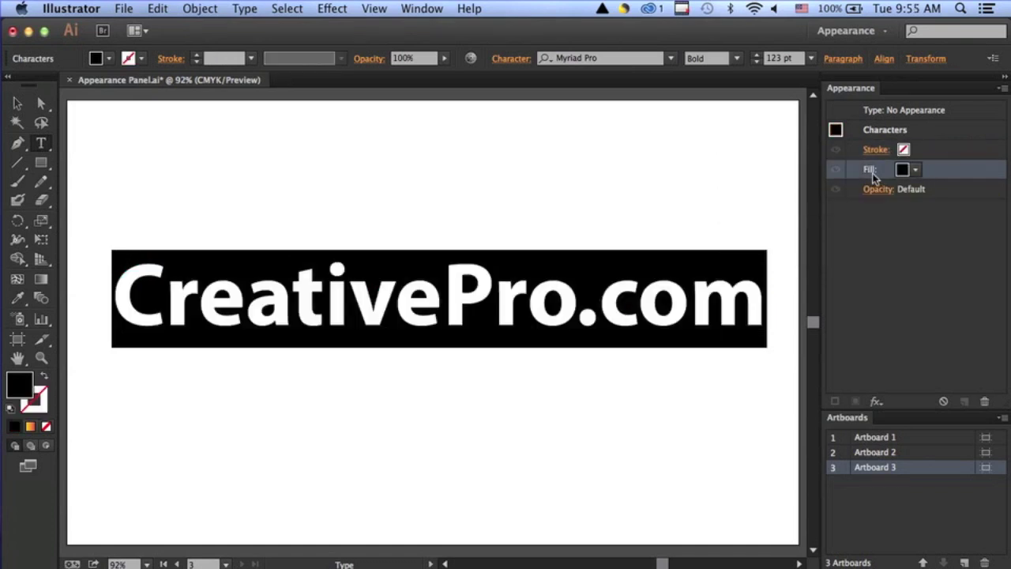
left_click(916, 171)
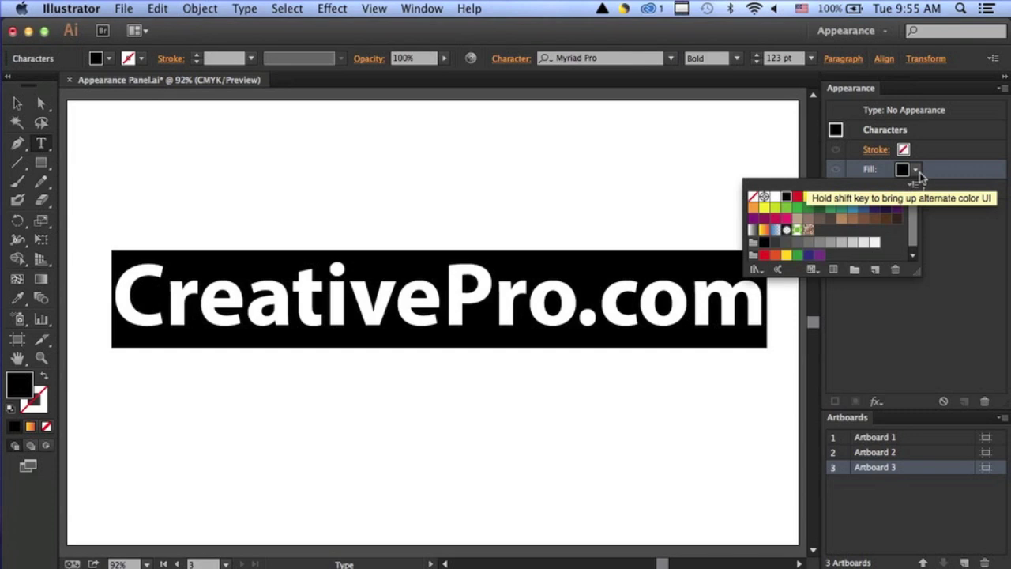
left_click(754, 197)
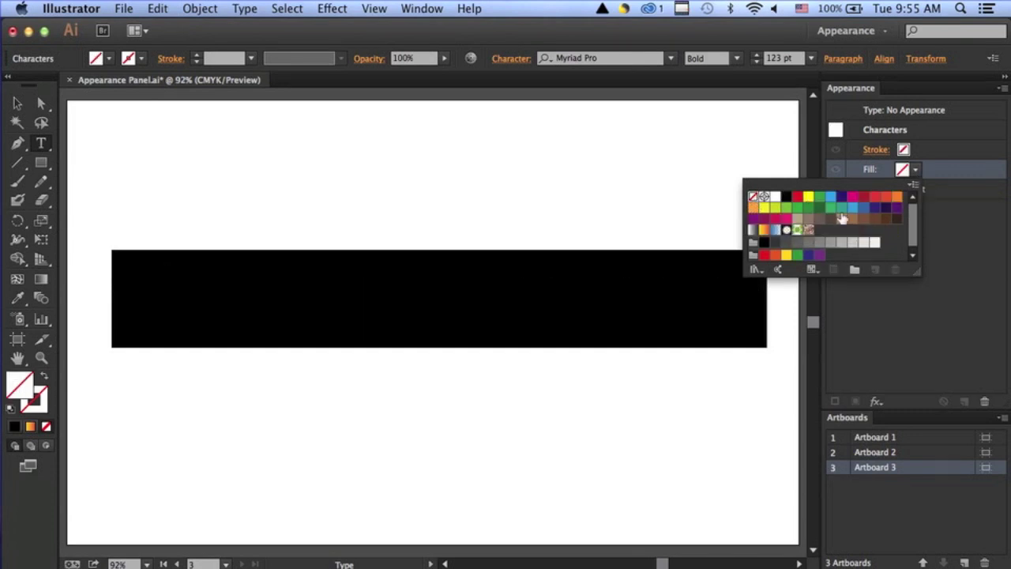
left_click(888, 113)
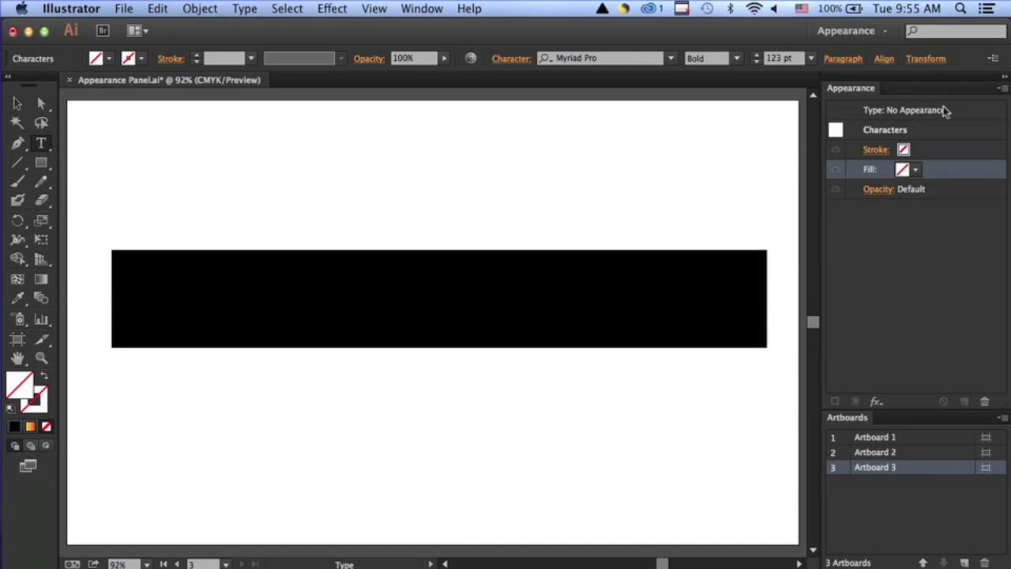
Return to the type-level appearance of the CreativePro.com text and add a new fill to the type object
left_click(924, 112)
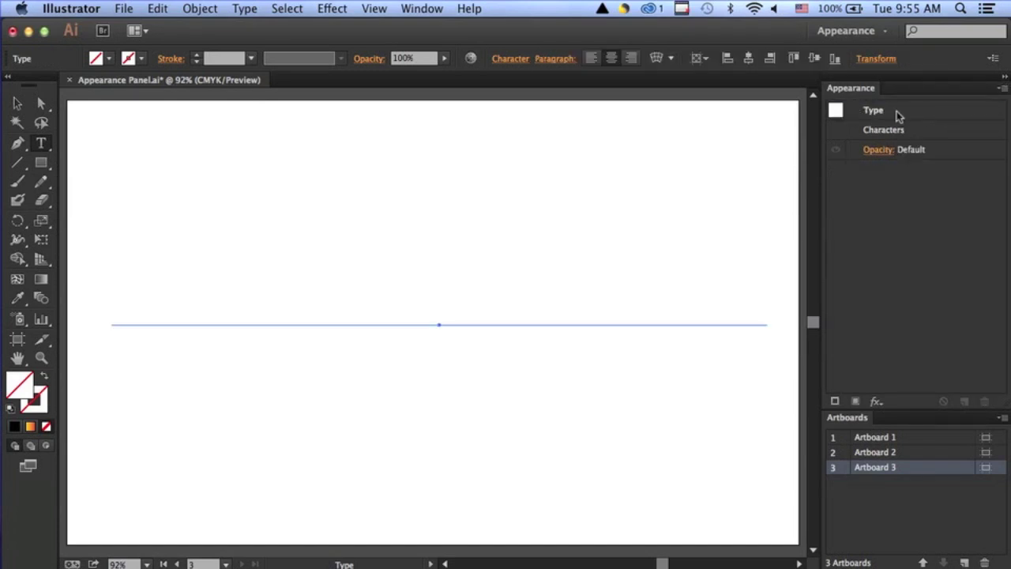
left_click(897, 114)
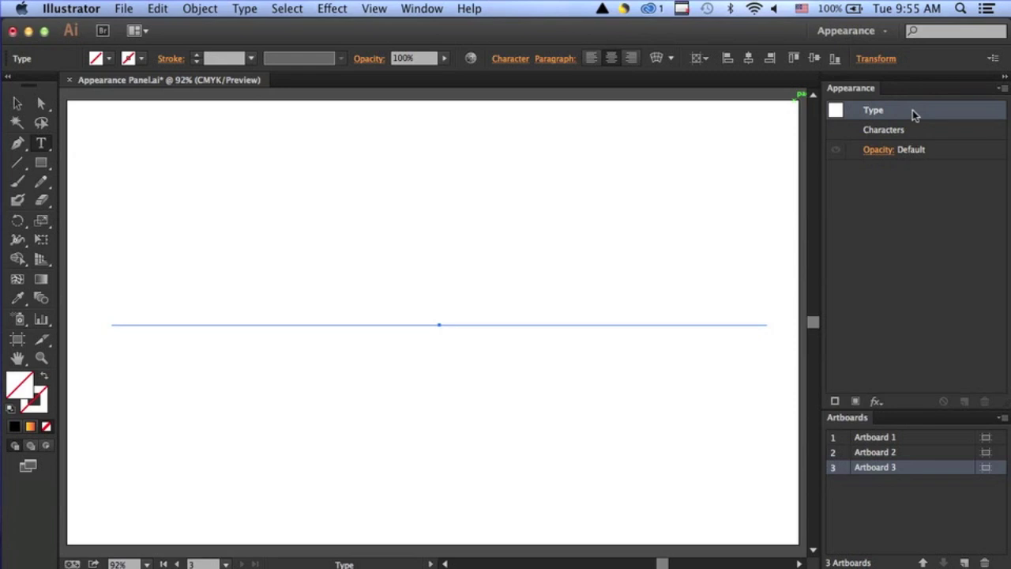
left_click(1001, 90)
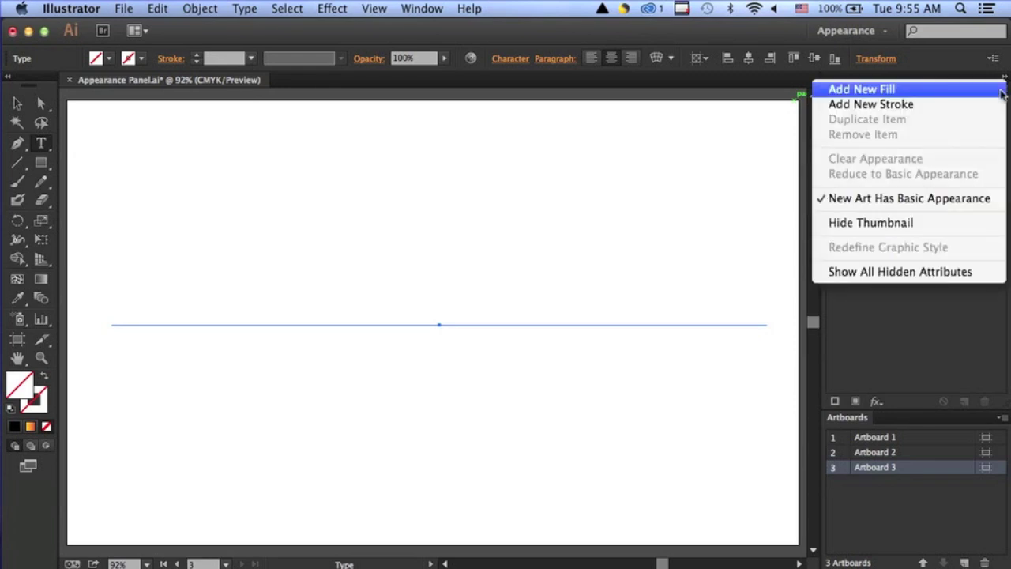
left_click(913, 94)
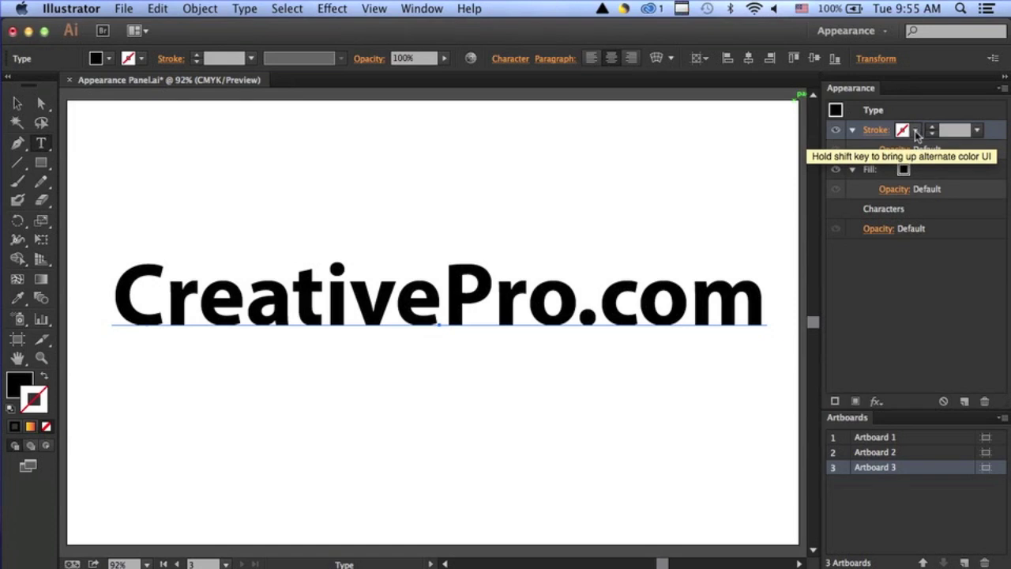
Colour the type object's stroke CMYK Red and set its weight to 8 pt
left_click(916, 132)
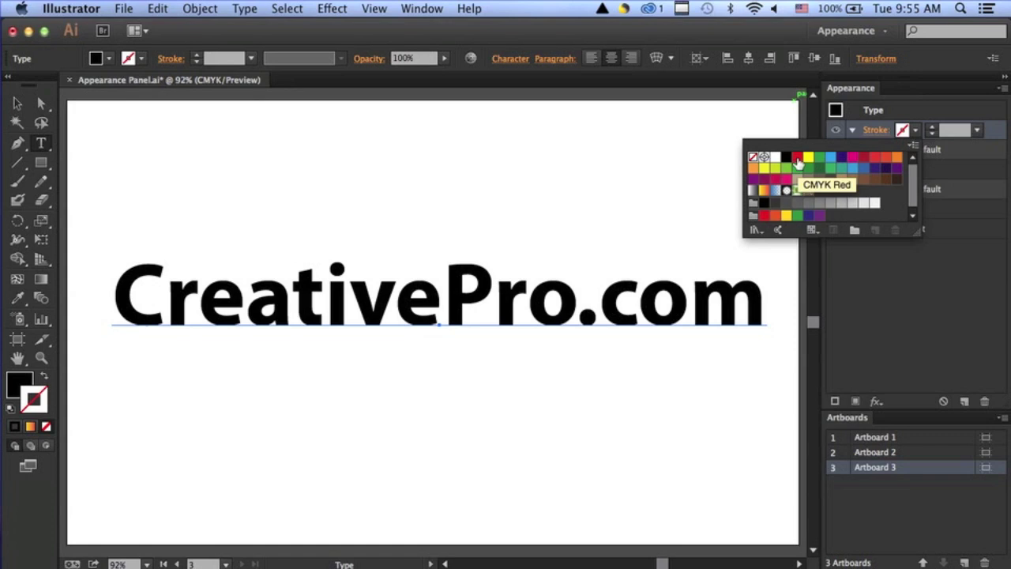
left_click(798, 160)
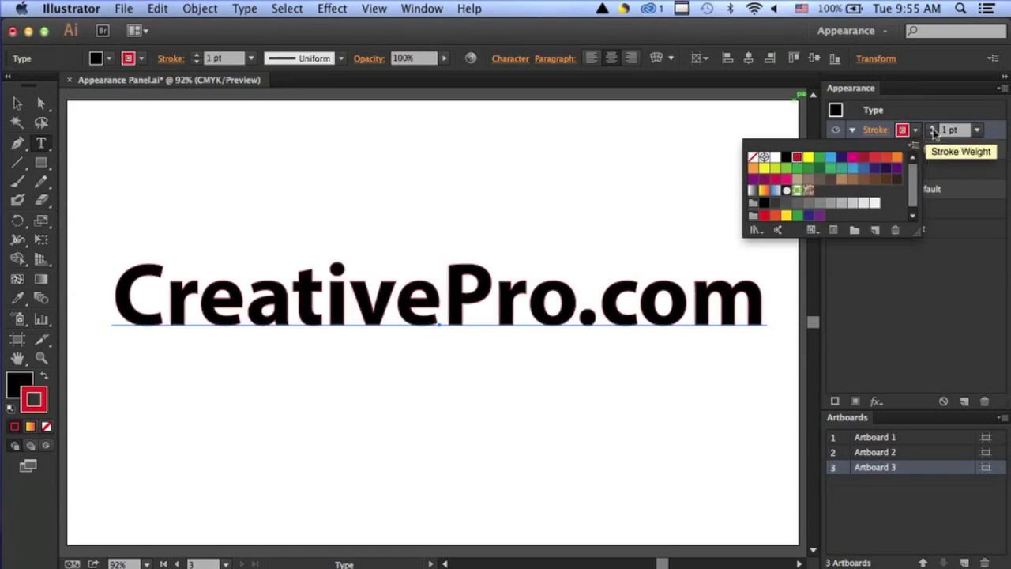
left_click(932, 127)
left_click(932, 127)
left_click(932, 127)
left_click(932, 128)
left_click(932, 128)
left_click(932, 128)
left_click(932, 128)
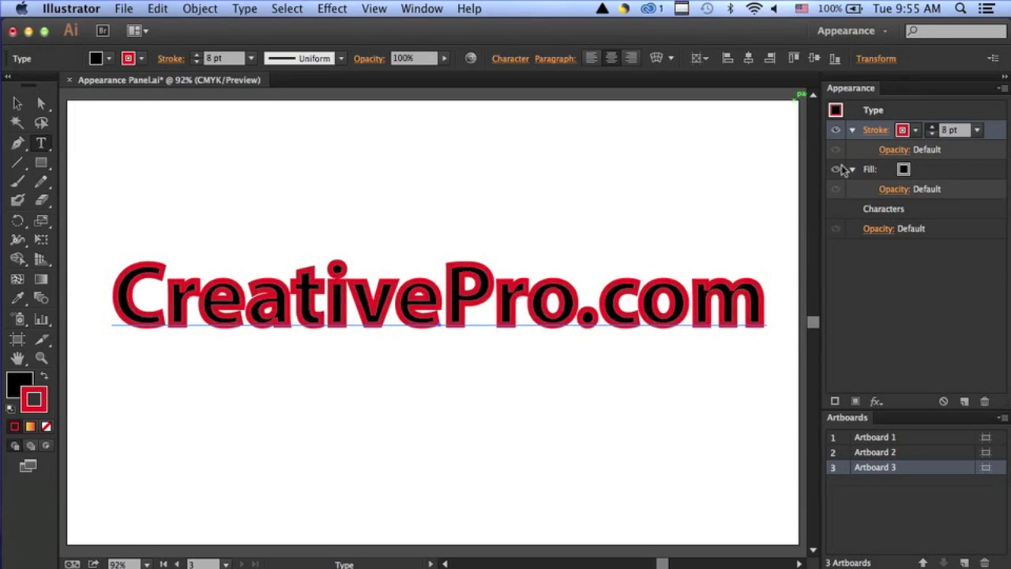
Increase the type object's stroke weight to 13 pt and move the stroke below the fill in the stacking order
key("Up")
key("Up")
key("Up")
key("Up")
key("Up")
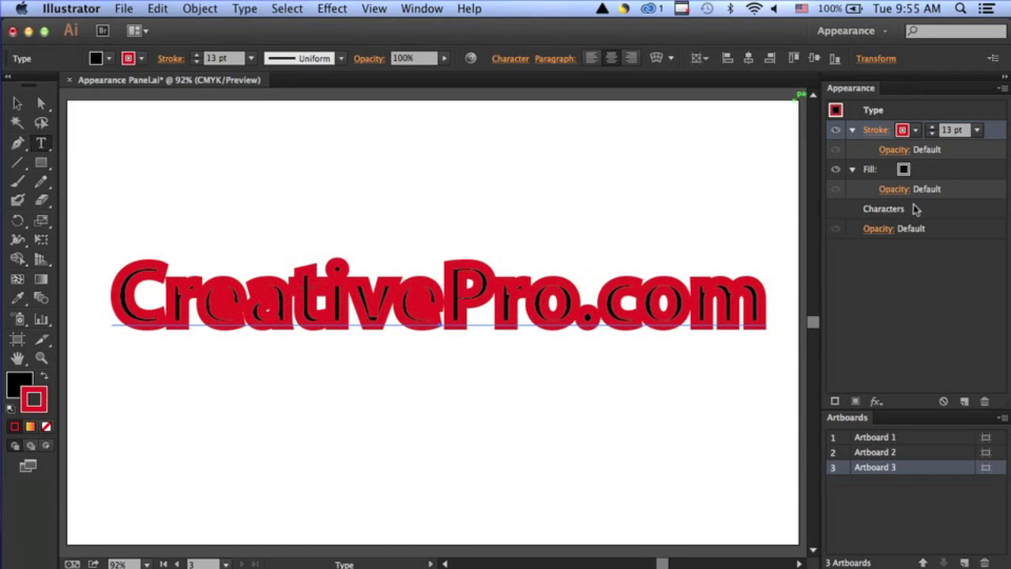
left_click_drag(1002, 135, 987, 199)
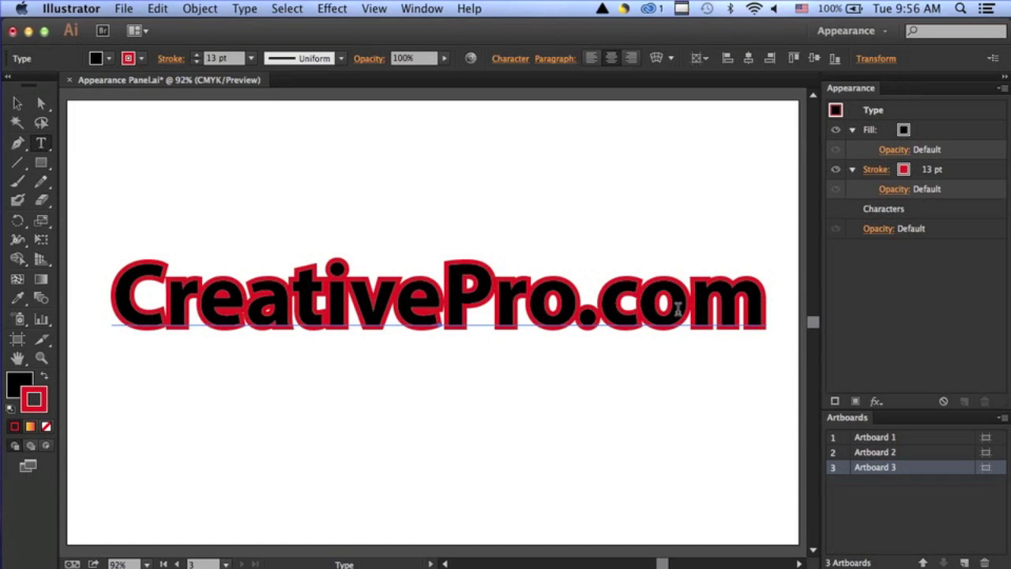
key("super")
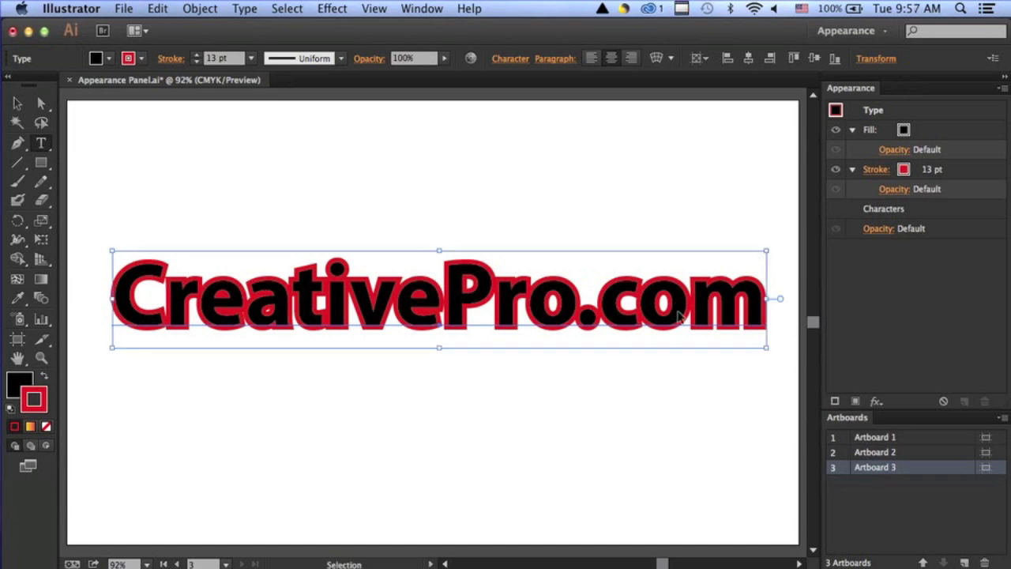